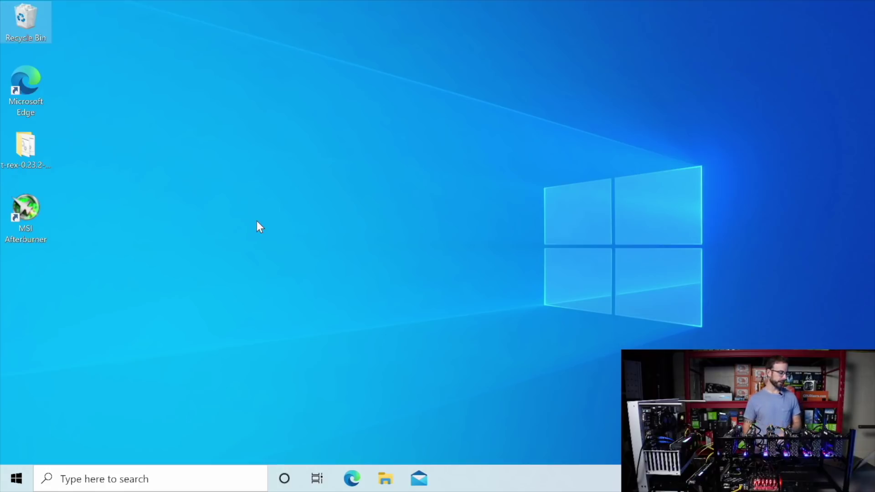
# - Search 'reg' from the taskbar and launch Registry Editor
pyautogui.click(229, 486)
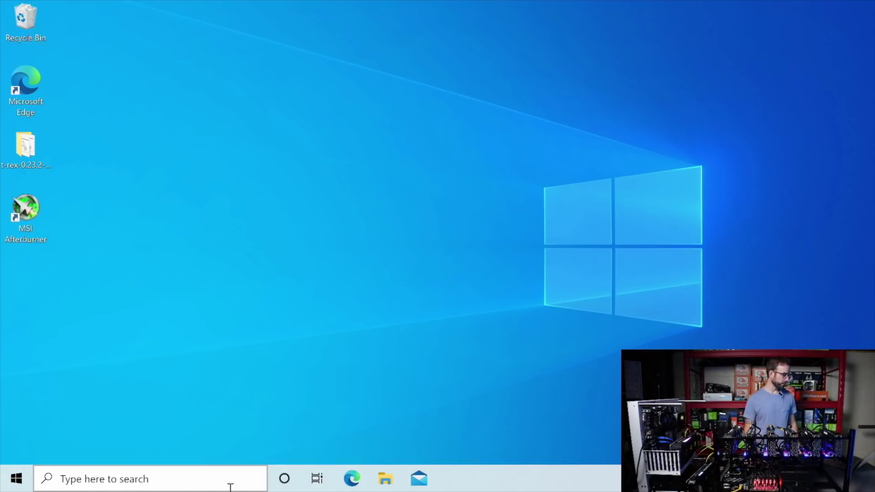
pyautogui.write('reg')
pyautogui.press('BackSpace')
pyautogui.press('BackSpace')
pyautogui.press('BackSpace')
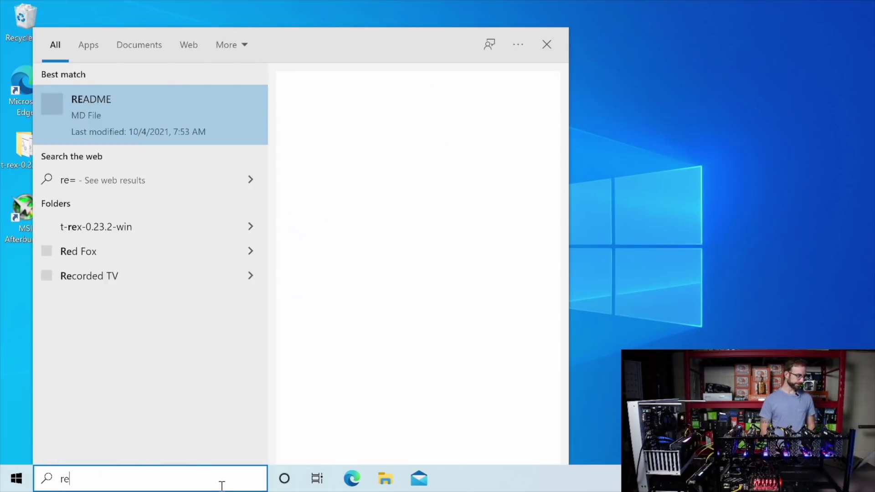
pyautogui.write('reg')
pyautogui.press('Return')
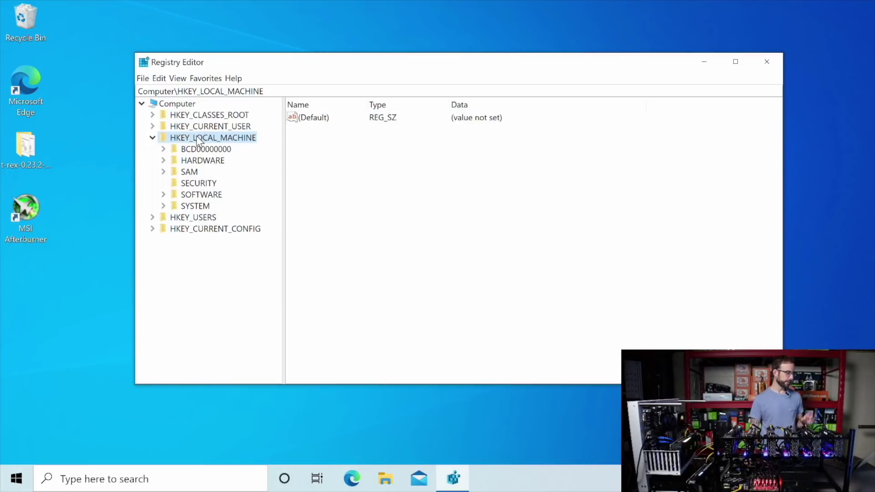
# - Expand HKEY_LOCAL_MACHINE > SOFTWARE > Microsoft in the registry tree
pyautogui.click(163, 195)
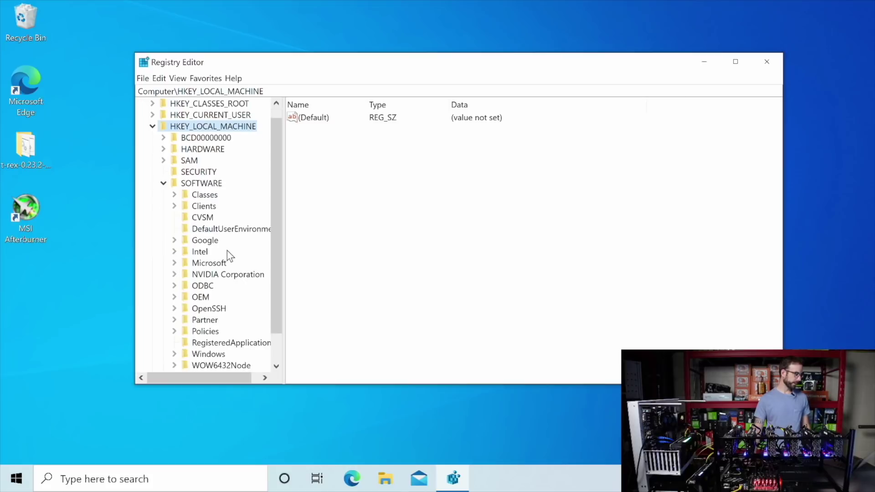
pyautogui.scroll(-1, 227, 250)
pyautogui.click(174, 229)
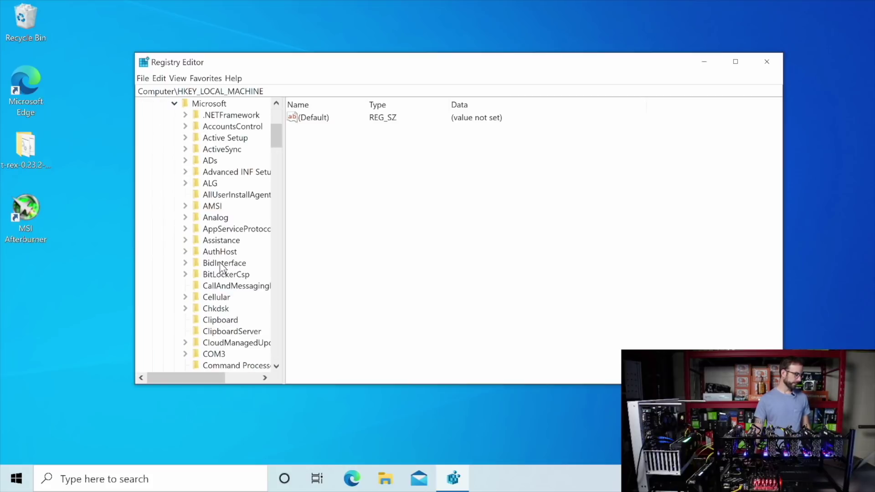
pyautogui.scroll(-20, 224, 267)
pyautogui.scroll(-20, 221, 267)
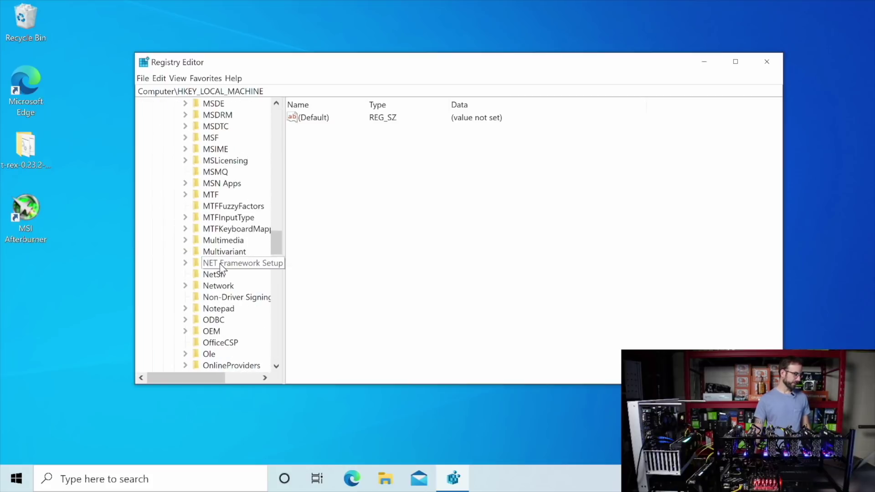
pyautogui.scroll(-1, 220, 267)
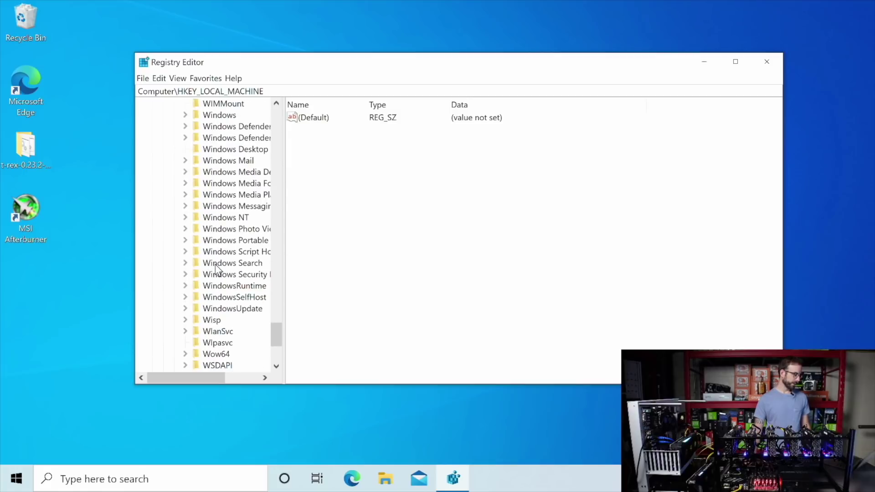
# - Expand Windows NT > CurrentVersion and select Winlogon to list its values
pyautogui.click(185, 217)
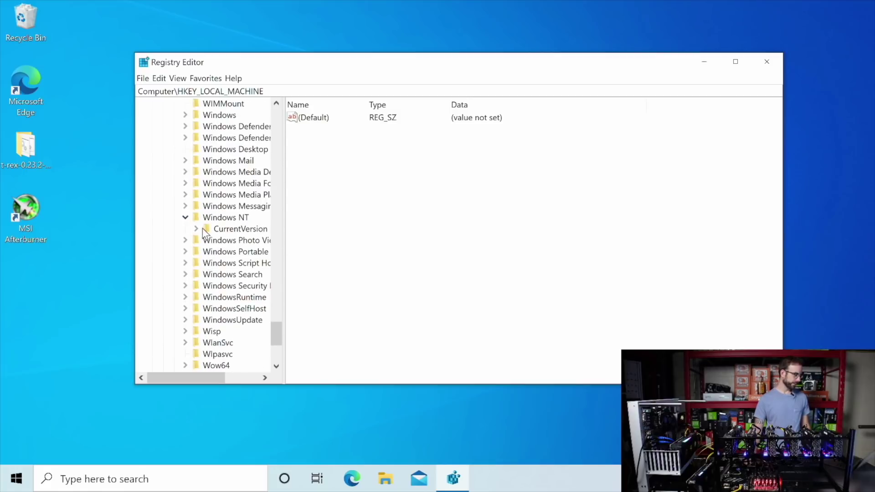
pyautogui.click(196, 228)
pyautogui.scroll(-9, 232, 301)
pyautogui.scroll(-14, 233, 300)
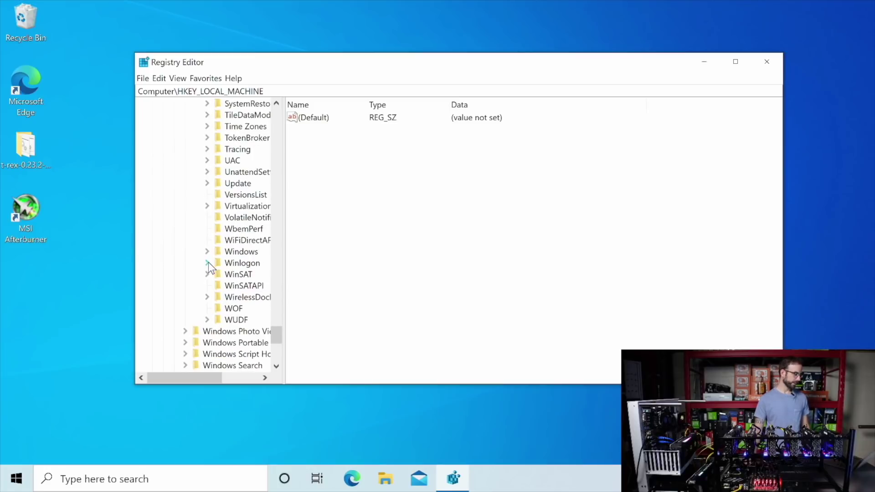
pyautogui.click(208, 262)
pyautogui.click(228, 263)
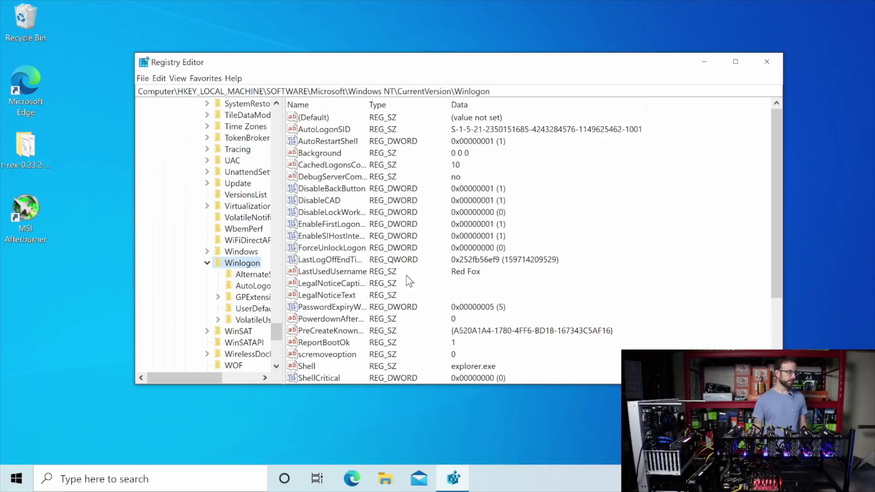
pyautogui.click(159, 78)
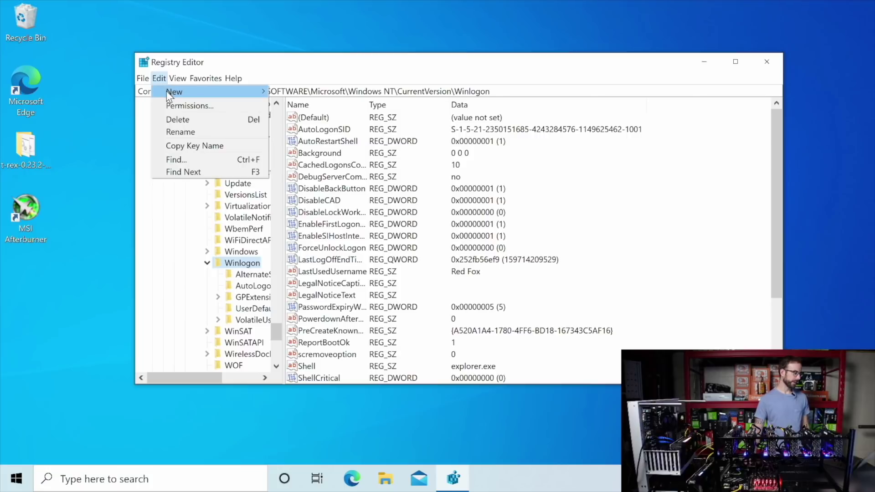
# - Create a new string value named DefaultUserName in Winlogon
pyautogui.moveTo(168, 92)
pyautogui.click(291, 106)
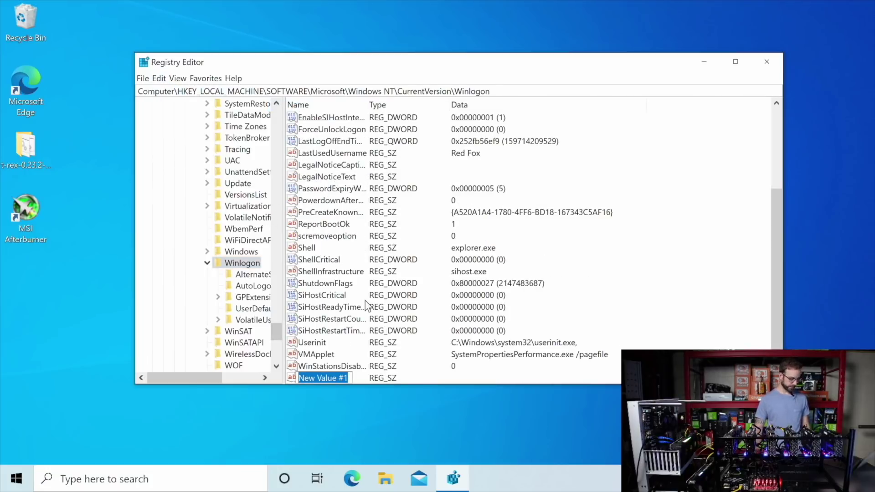
pyautogui.write('Default')
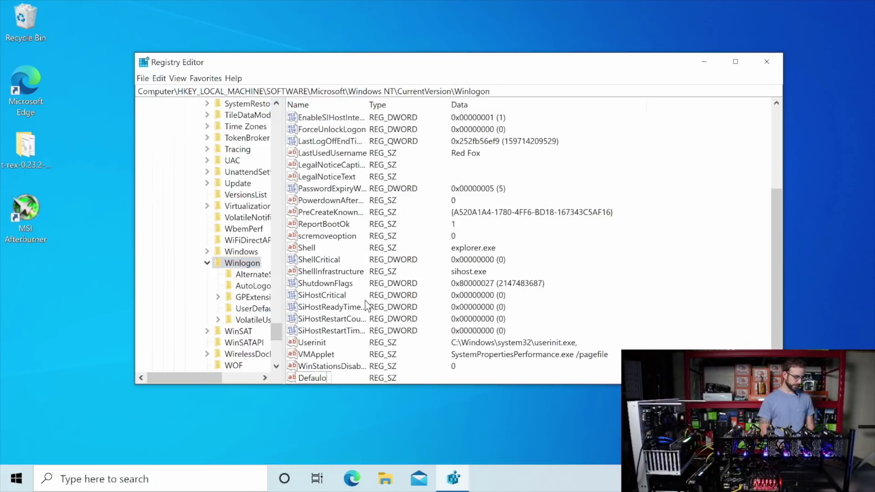
pyautogui.write('User')
pyautogui.press('BackSpace')
pyautogui.press('BackSpace')
pyautogui.press('BackSpace')
pyautogui.press('BackSpace')
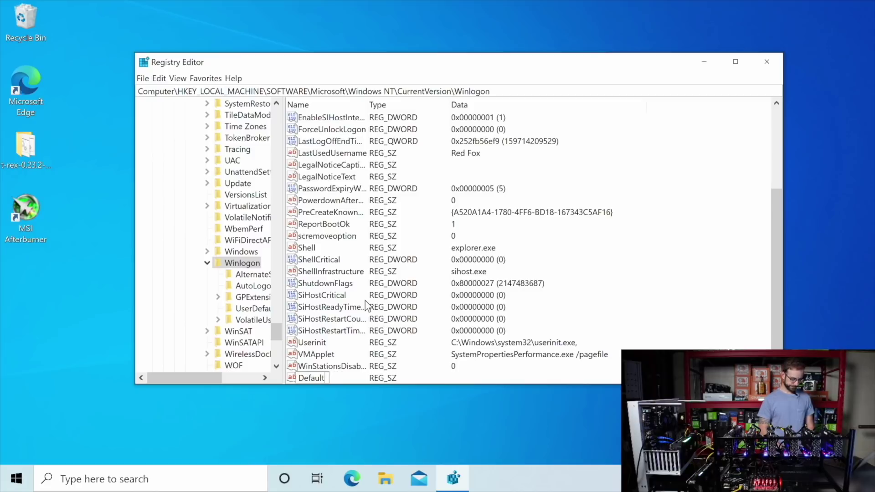
pyautogui.write('UserName')
pyautogui.press('Return')
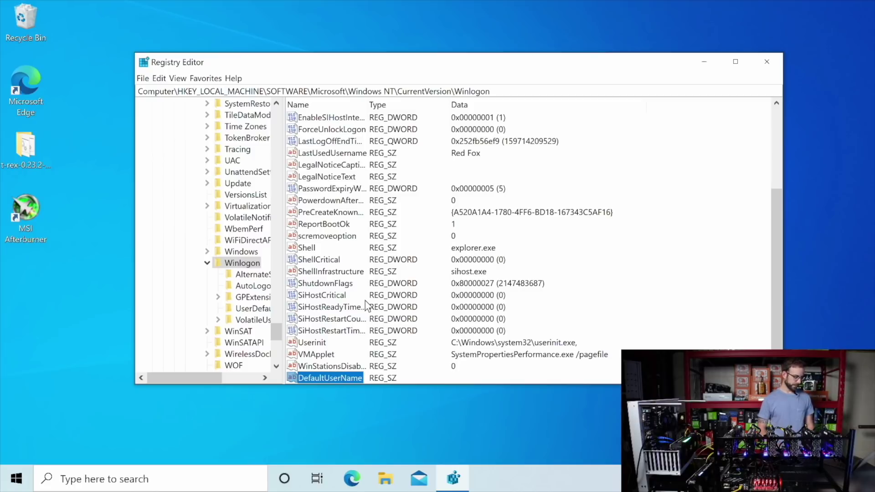
# - Set DefaultUserName's value data to the logon account's user name
pyautogui.doubleClick(316, 378)
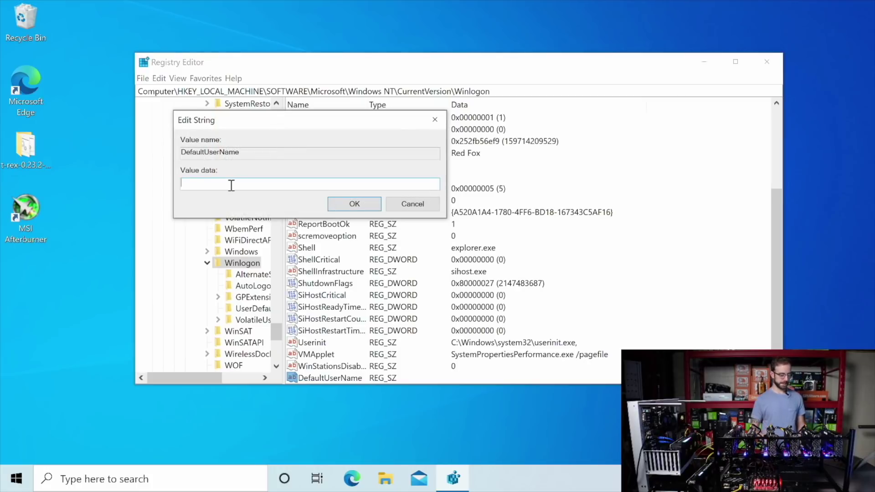
pyautogui.write('R')
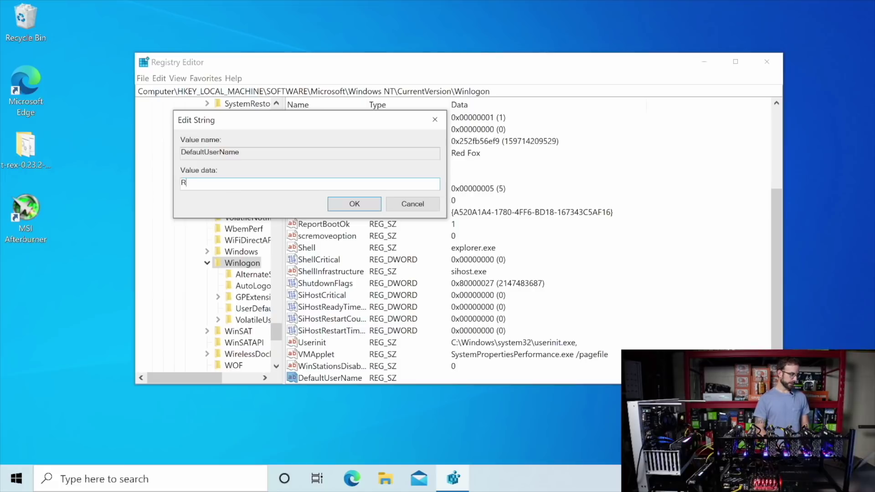
pyautogui.write('ed Fox')
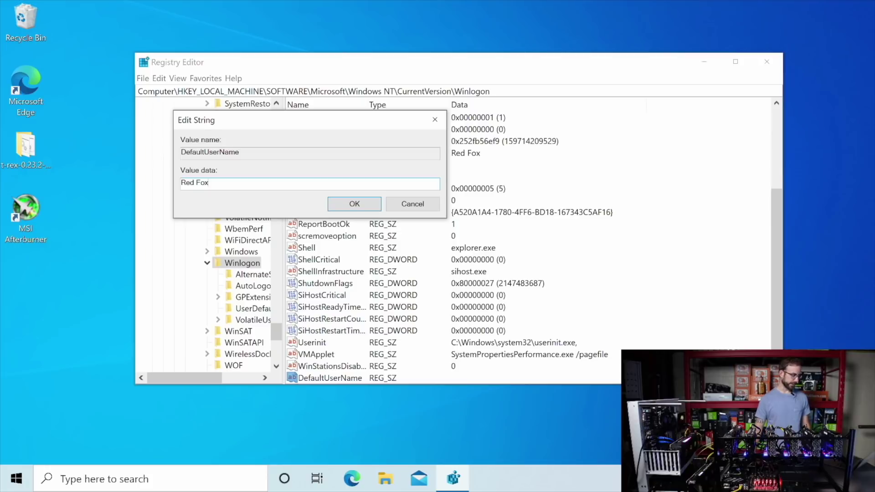
pyautogui.click(355, 204)
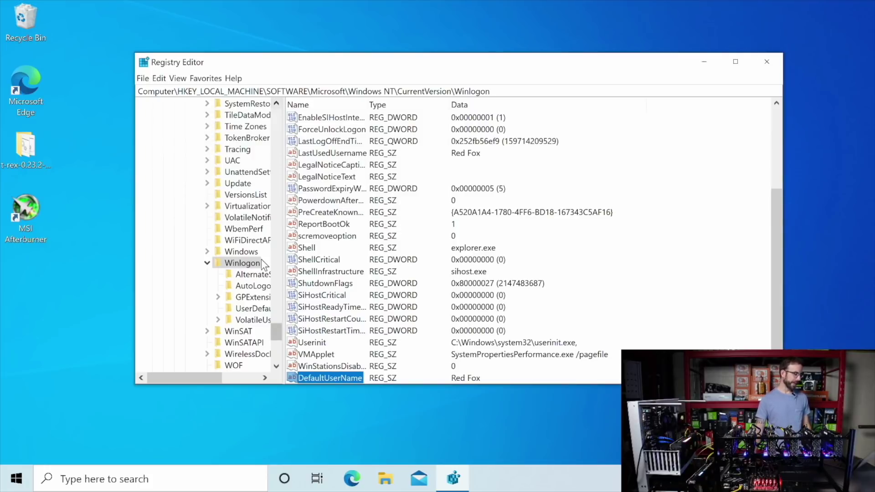
# - Add another string value to Winlogon named DefaultPassword
pyautogui.click(160, 78)
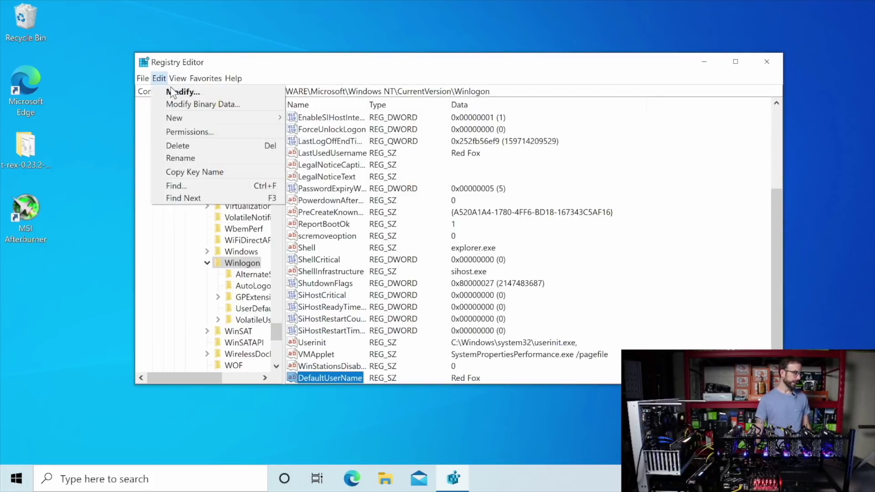
pyautogui.moveTo(176, 80)
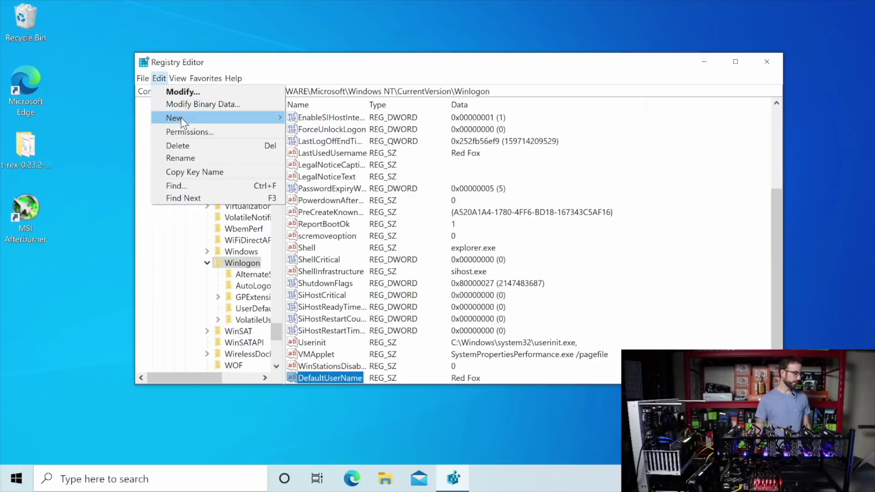
pyautogui.moveTo(281, 119)
pyautogui.click(320, 131)
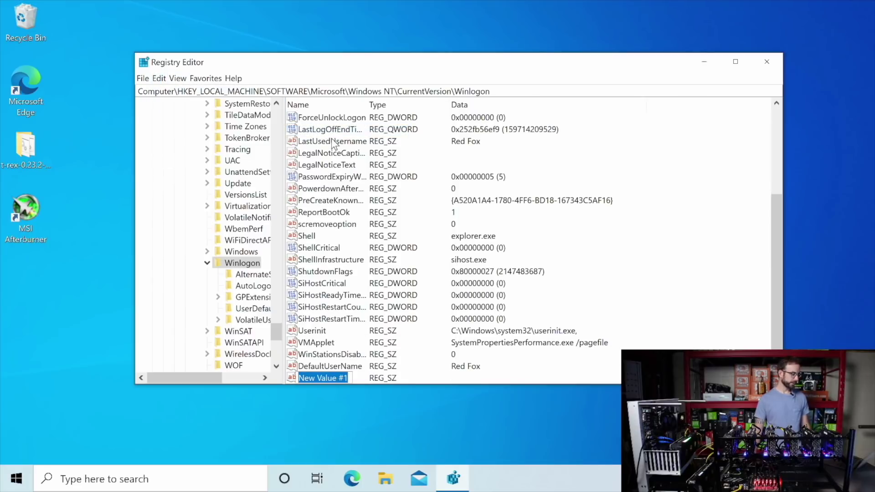
pyautogui.write('Default Pass')
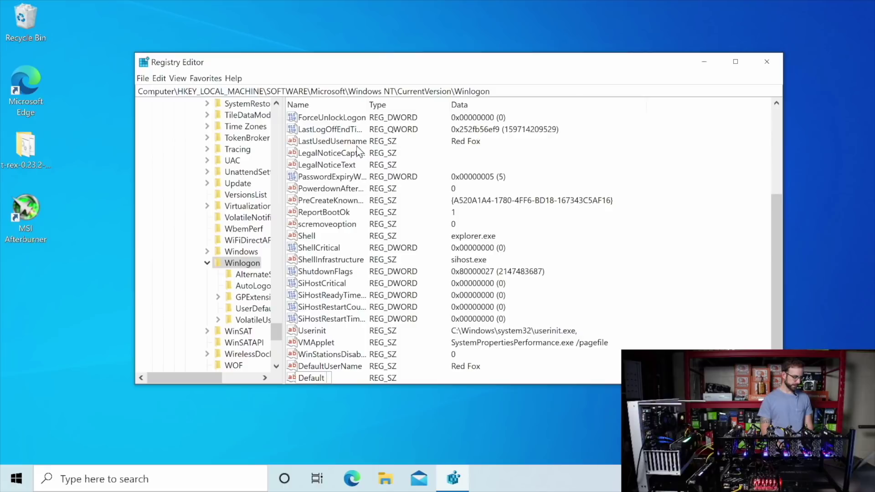
pyautogui.press('BackSpace')
pyautogui.press('BackSpace')
pyautogui.press('BackSpace')
pyautogui.press('BackSpace')
pyautogui.press('BackSpace')
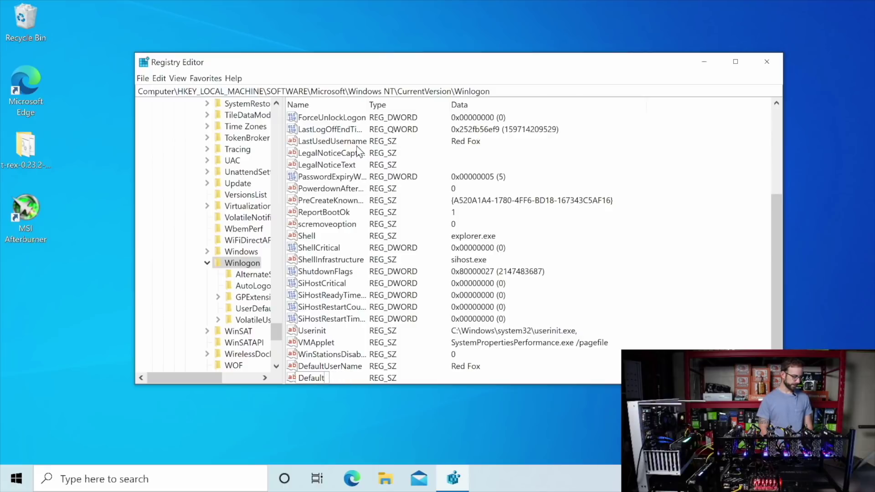
pyautogui.write('Password')
pyautogui.press('Return')
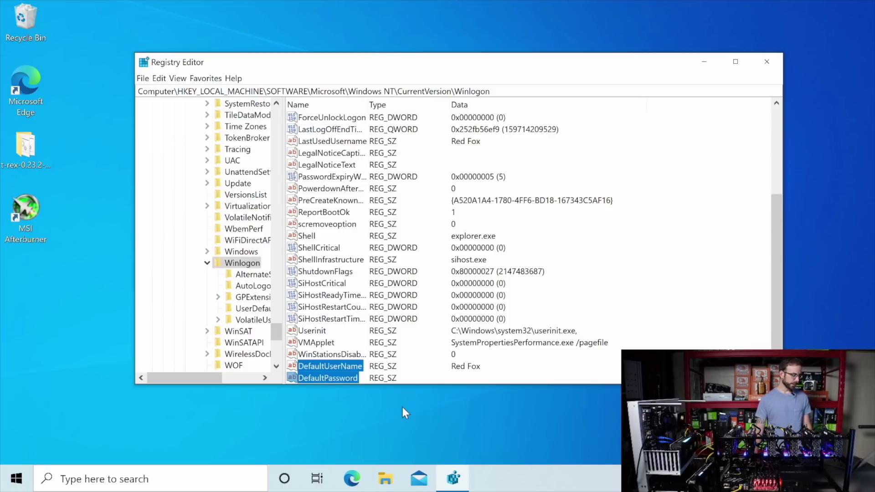
# - Enter the account password as DefaultPassword's value data
pyautogui.doubleClick(338, 380)
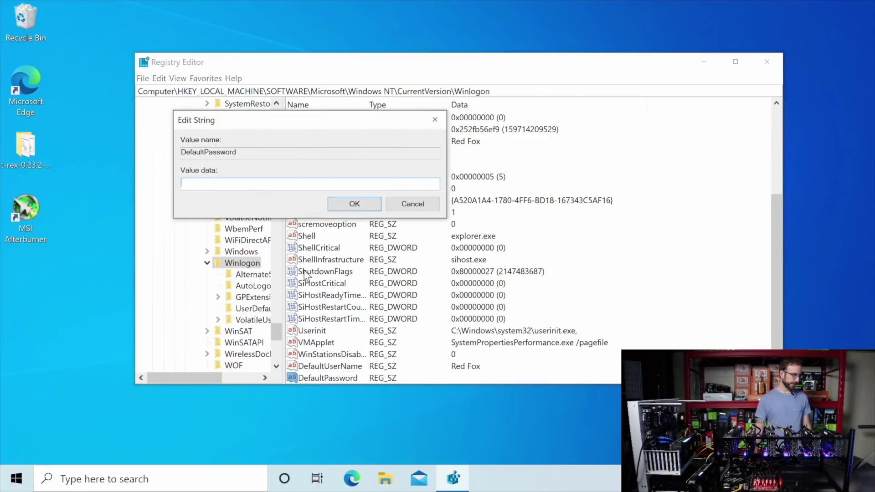
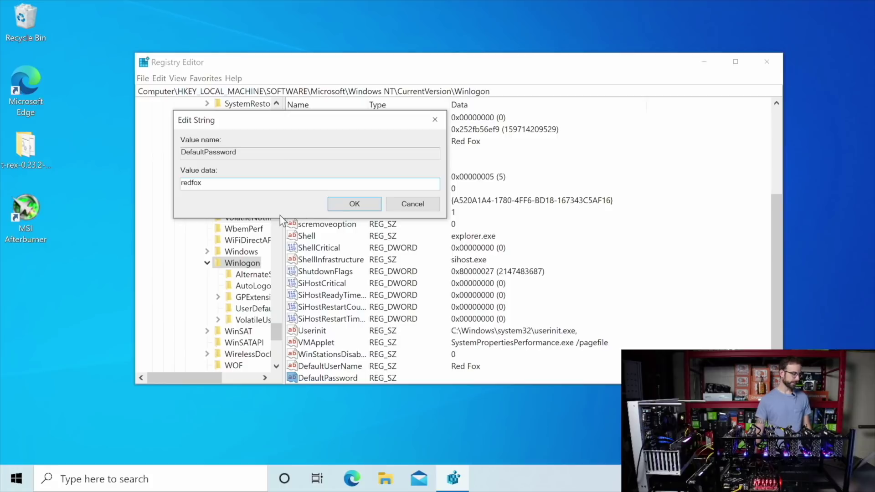
pyautogui.click(342, 202)
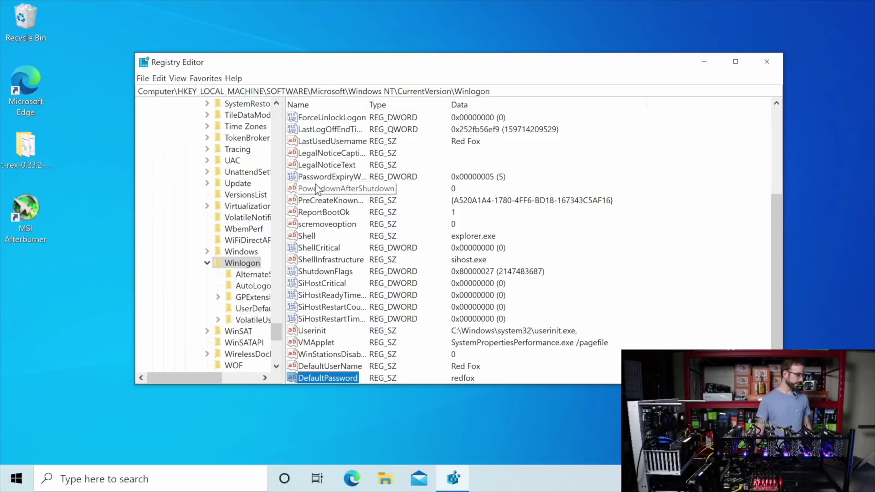
# - Create a string value named AutoAdminLogon in Winlogon
pyautogui.click(178, 78)
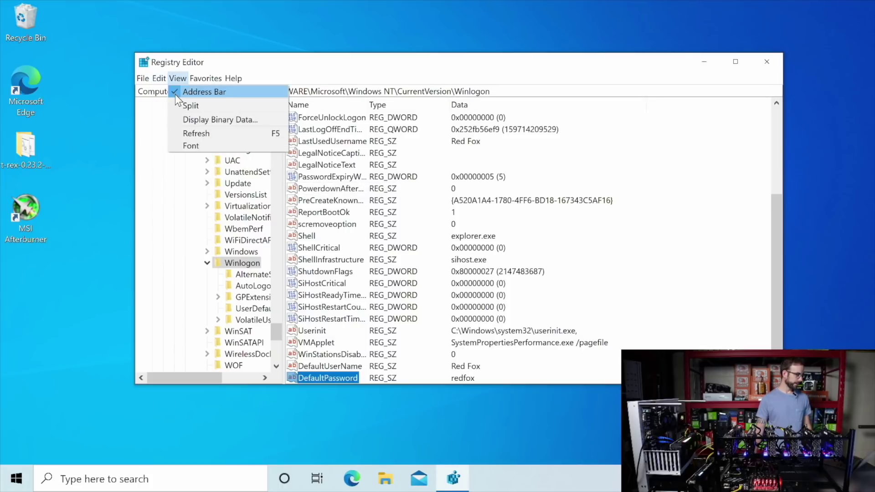
pyautogui.moveTo(159, 78)
pyautogui.moveTo(175, 119)
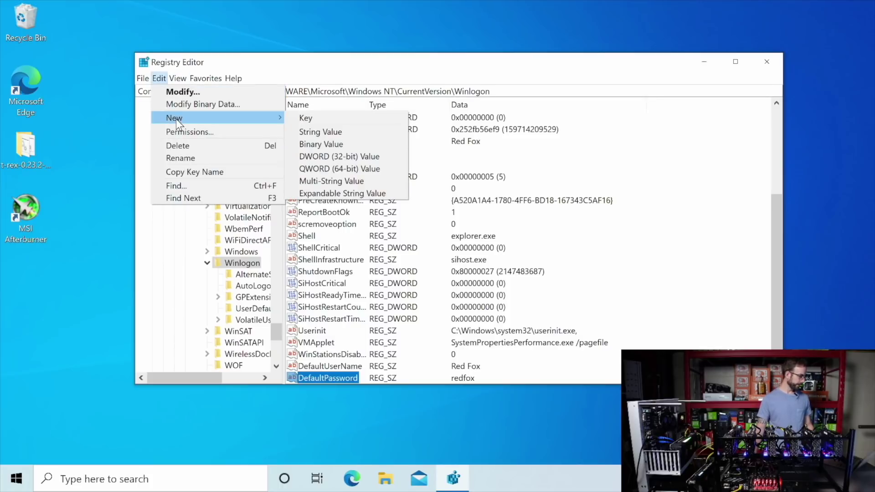
pyautogui.click(318, 132)
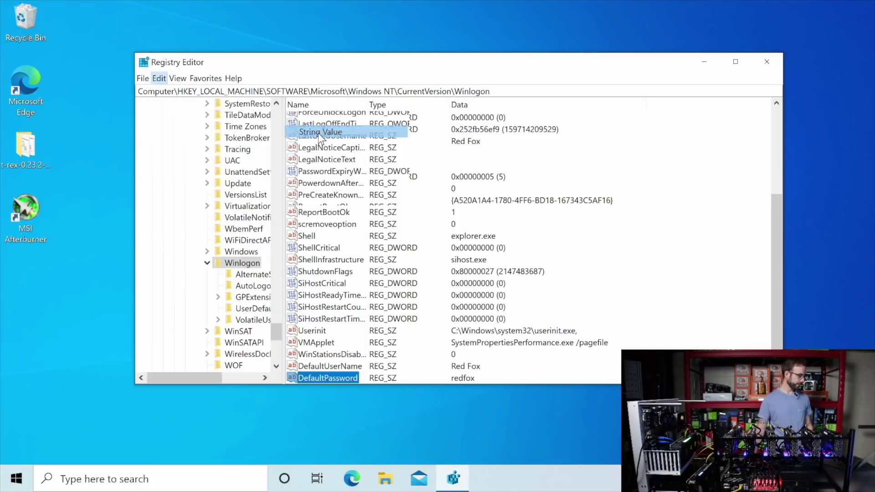
pyautogui.write('Au')
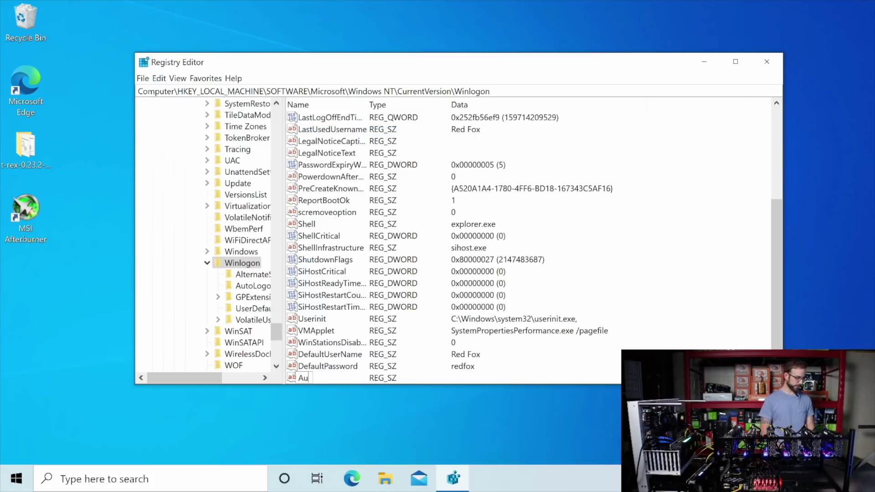
pyautogui.write('toAdminLogon')
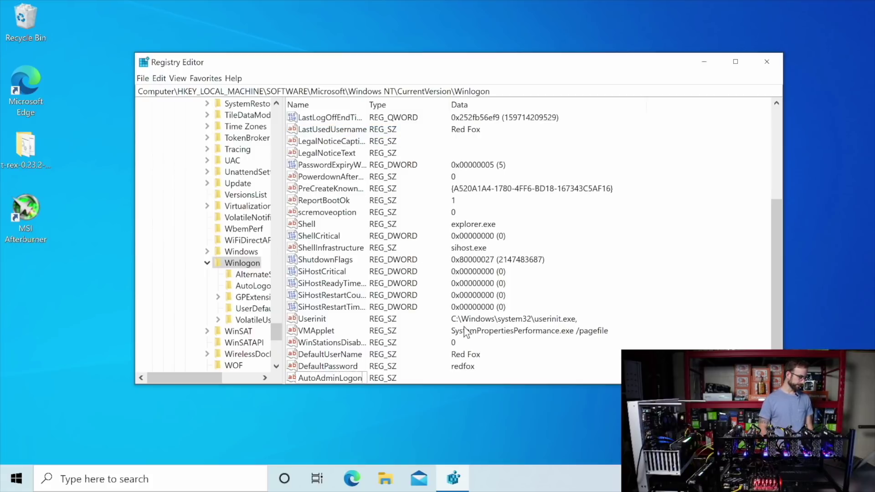
pyautogui.press('Return')
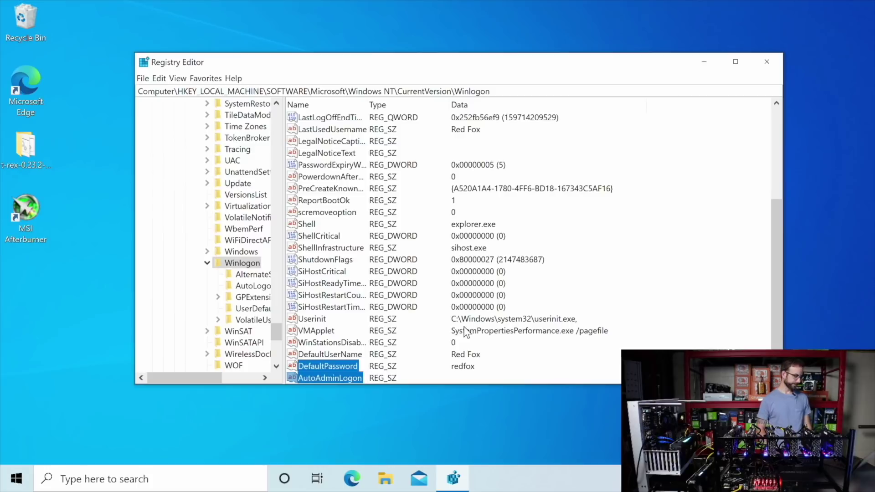
# - Set AutoAdminLogon's value data to 1
pyautogui.doubleClick(343, 372)
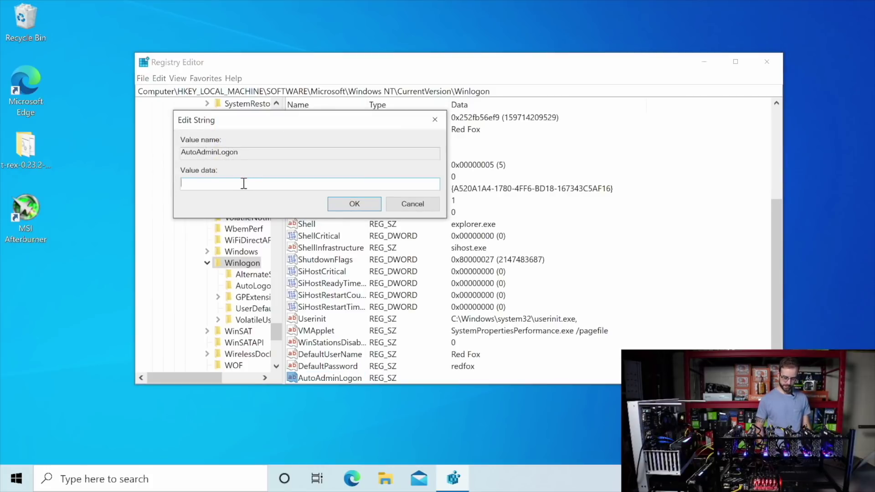
pyautogui.write('1')
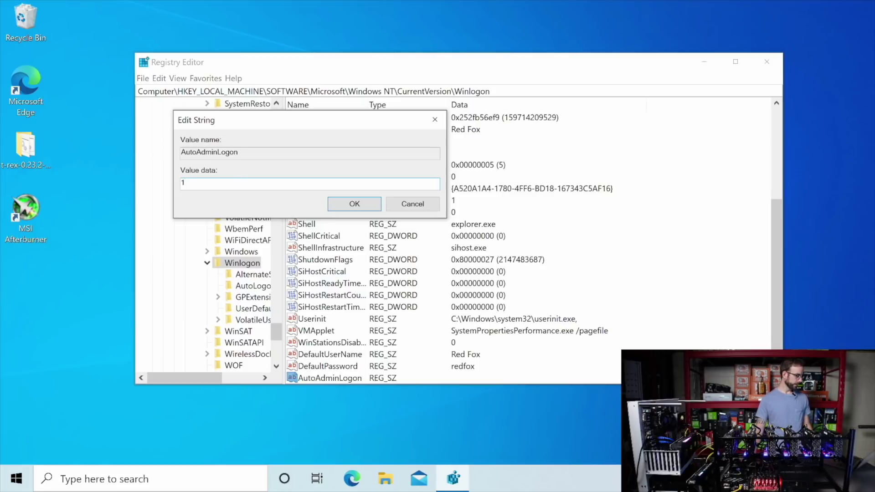
pyautogui.click(357, 207)
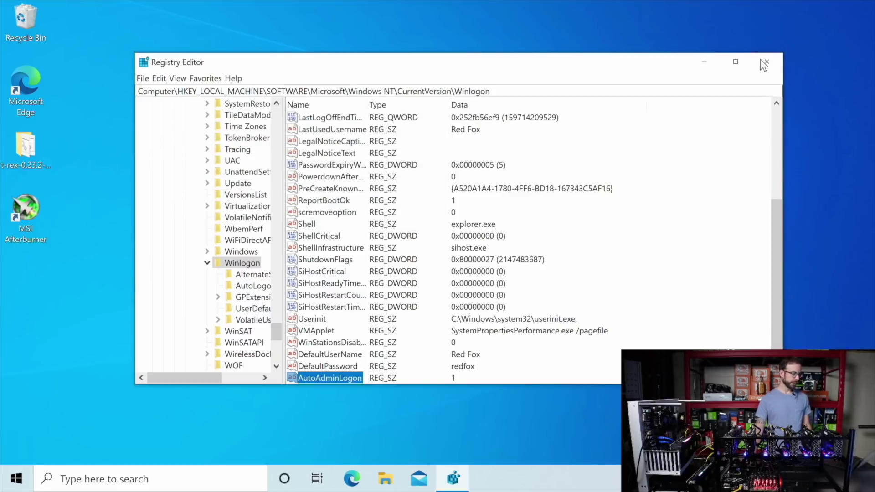
# - Close Registry Editor
pyautogui.press('super')
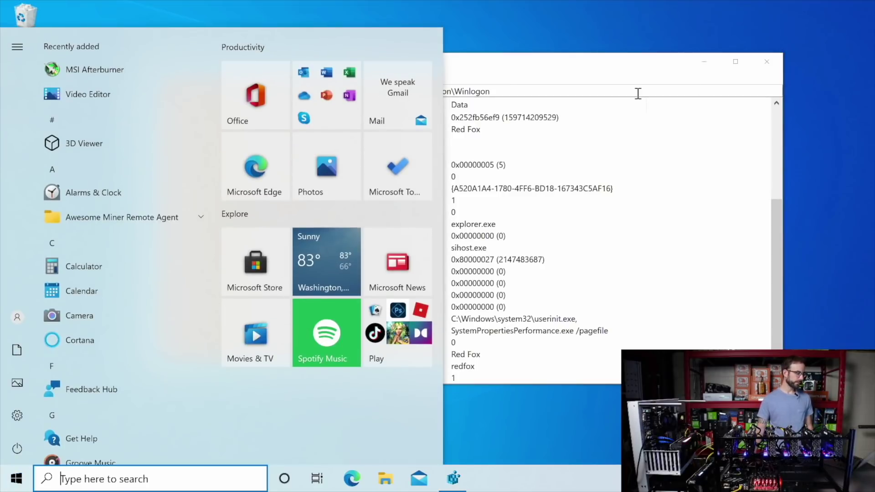
pyautogui.press('super')
pyautogui.click(752, 60)
# - Restart the PC from the Start power menu, then open the Run box with Win+R
pyautogui.click(14, 473)
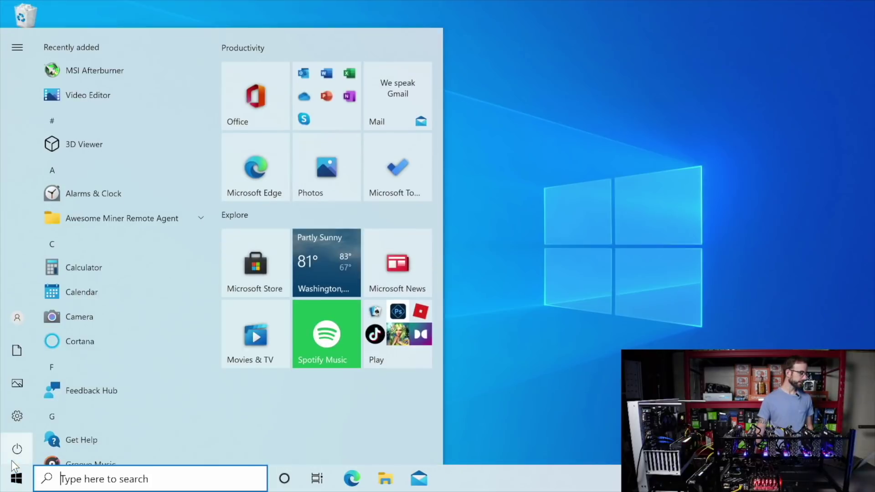
pyautogui.click(16, 453)
pyautogui.click(34, 409)
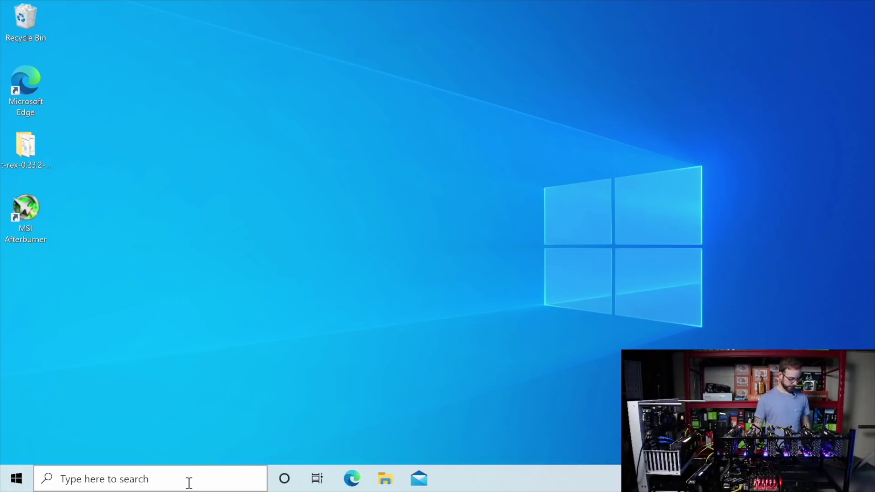
pyautogui.press('super+r')
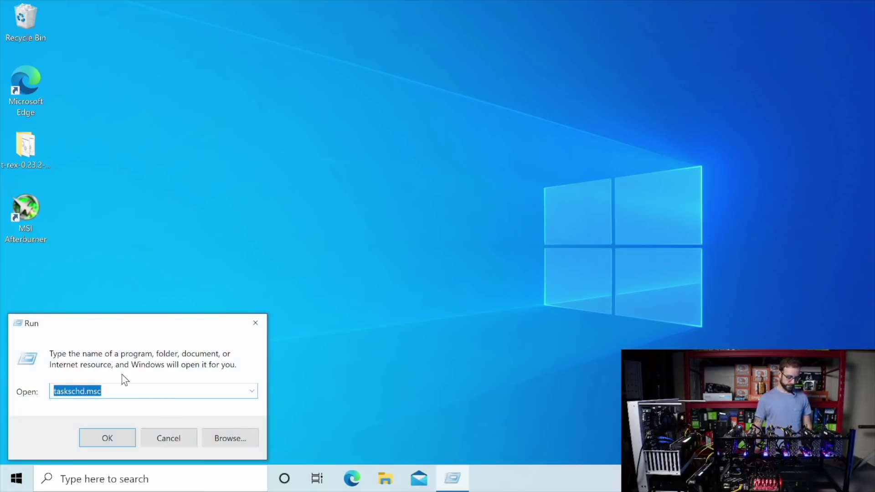
# - Launch taskschd.msc, select Task Scheduler Library and begin a new task with Create Task
pyautogui.press('End')
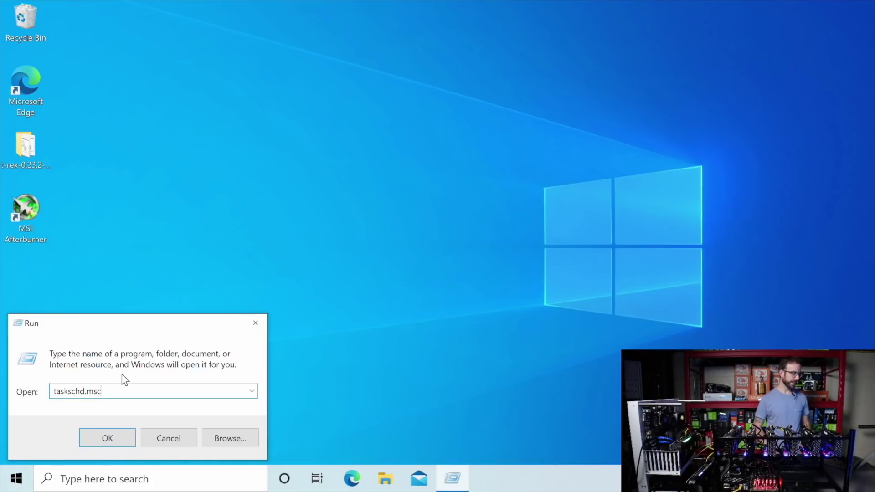
pyautogui.press('Return')
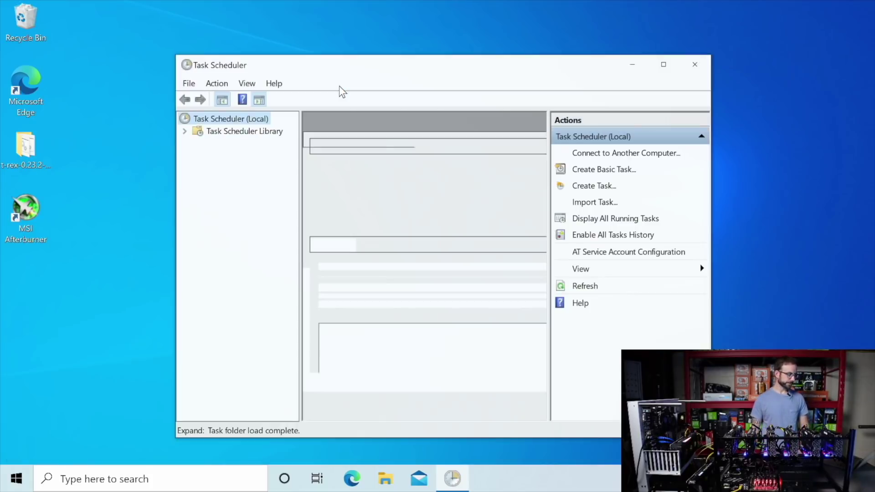
pyautogui.moveTo(390, 76); pyautogui.dragTo(402, 56)
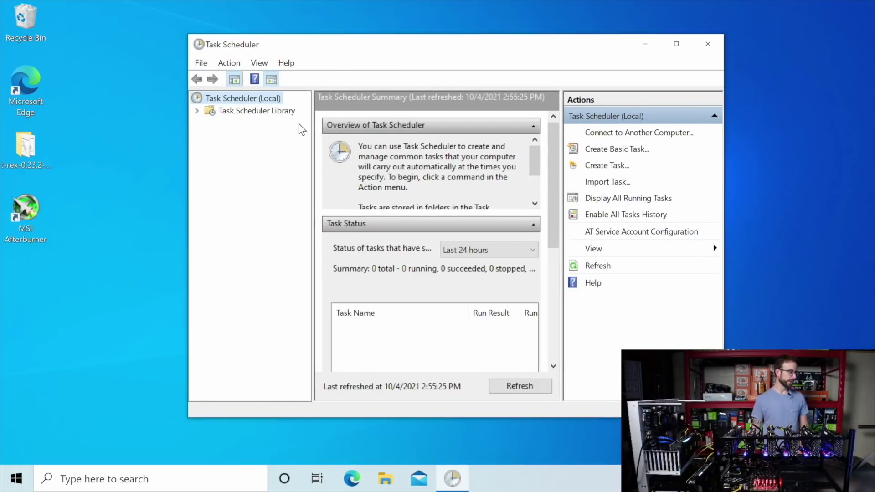
pyautogui.click(269, 111)
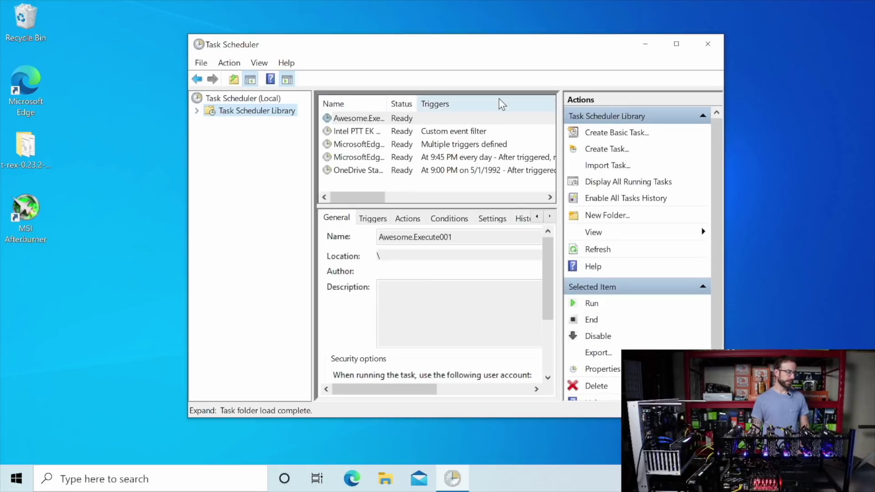
pyautogui.click(608, 151)
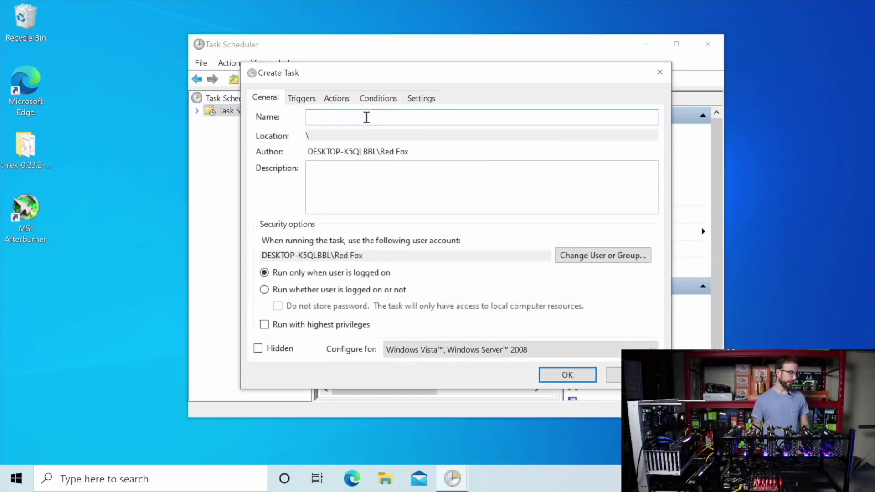
# - Name the task T-Rex, run it with highest privileges, and configure it for Windows 10
pyautogui.write('T-Rex')
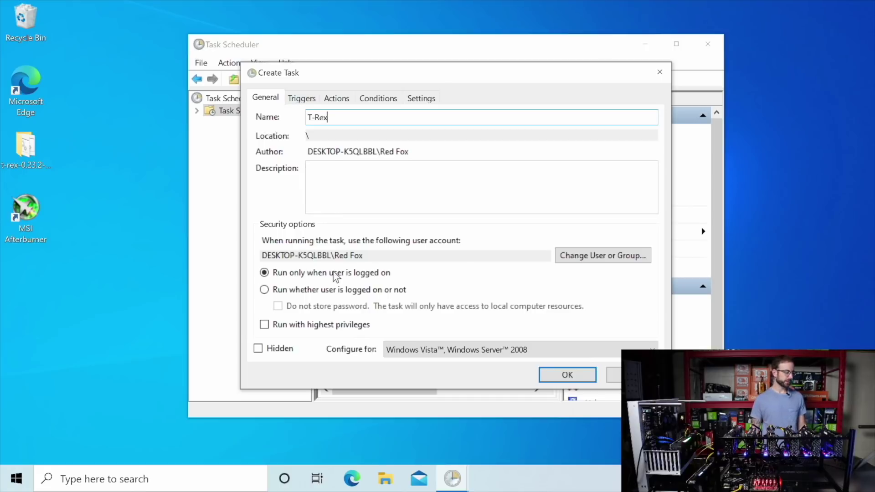
pyautogui.click(309, 325)
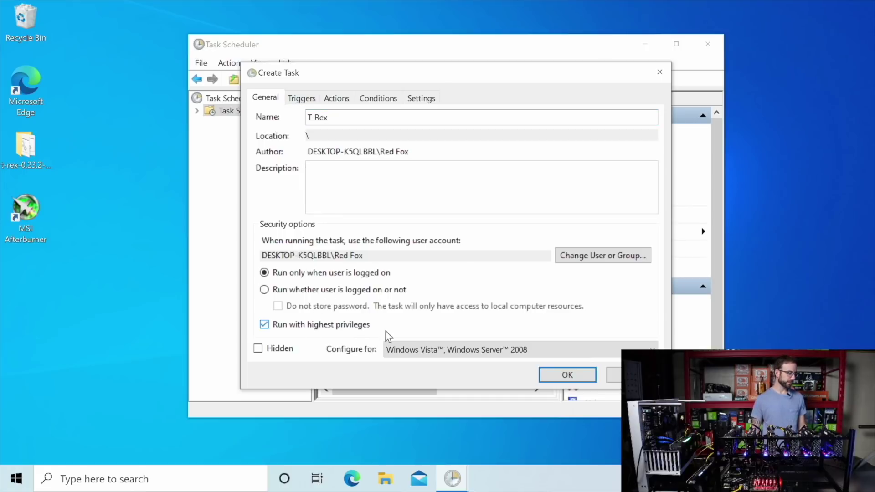
pyautogui.click(422, 349)
pyautogui.click(436, 364)
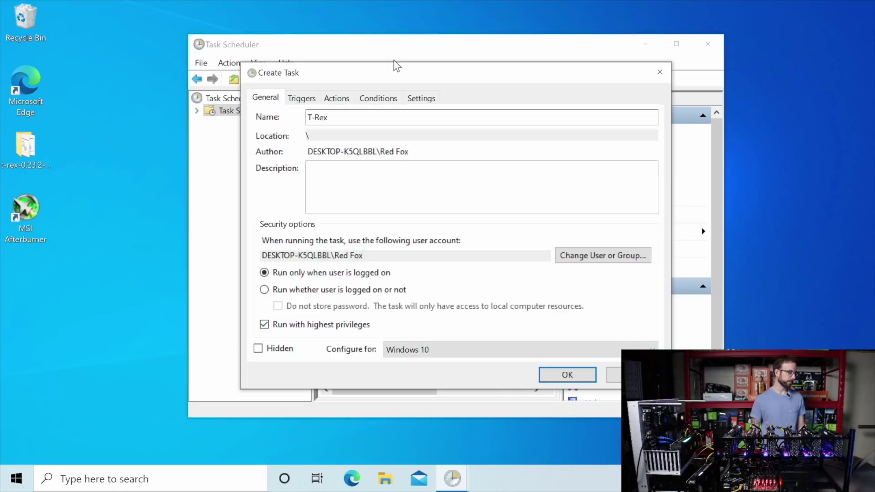
pyautogui.click(339, 99)
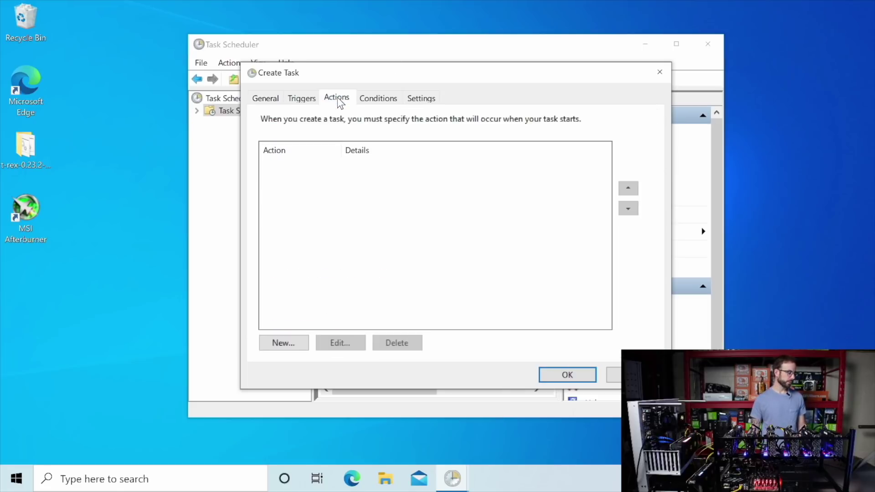
pyautogui.click(283, 343)
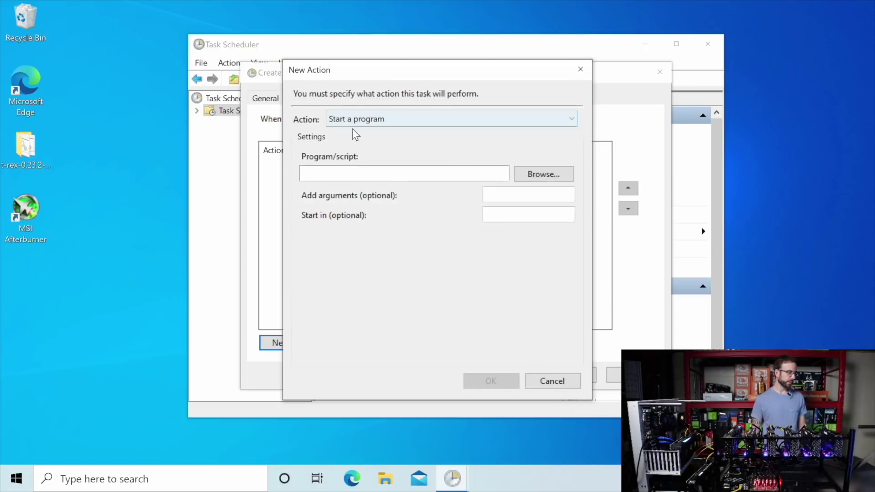
# - Set the action's program to %windir%\System32\cmd.exe with arguments /c start "T-Rex"
pyautogui.click(383, 174)
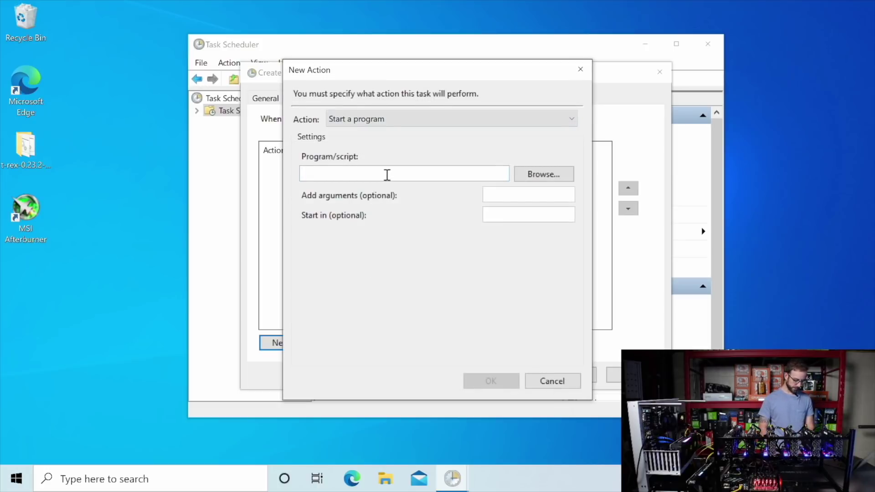
pyautogui.write('%w')
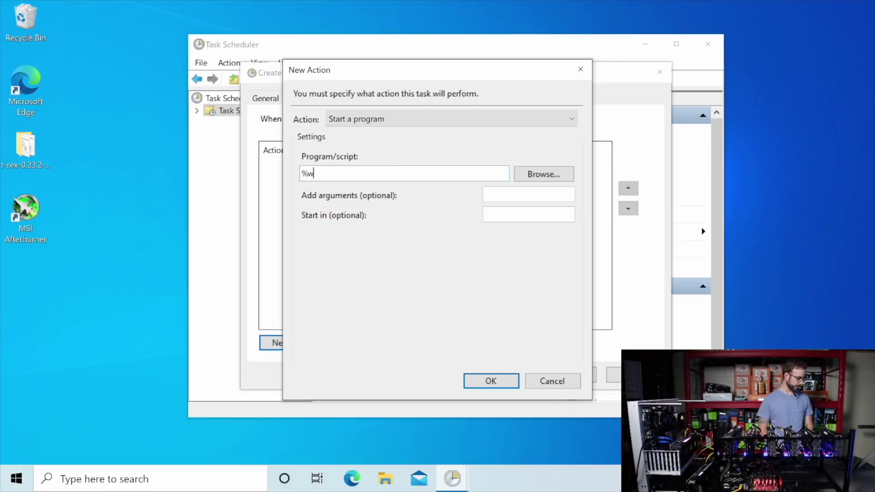
pyautogui.write('indir')
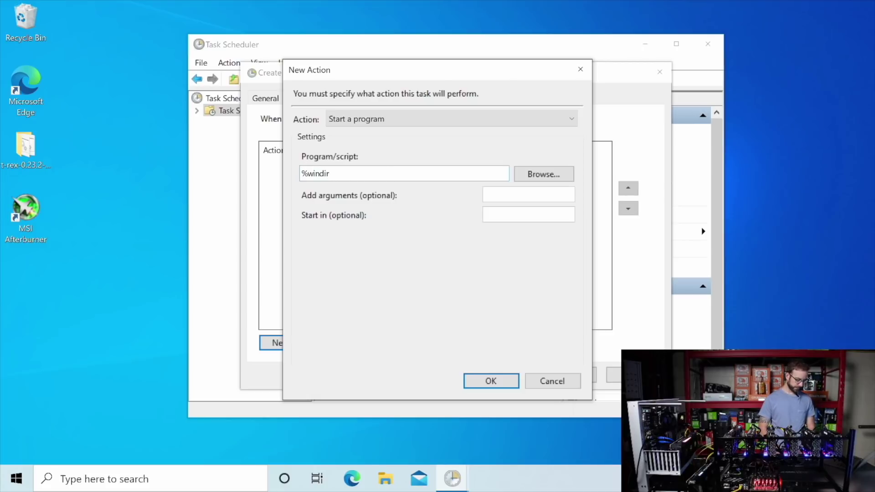
pyautogui.write('%')
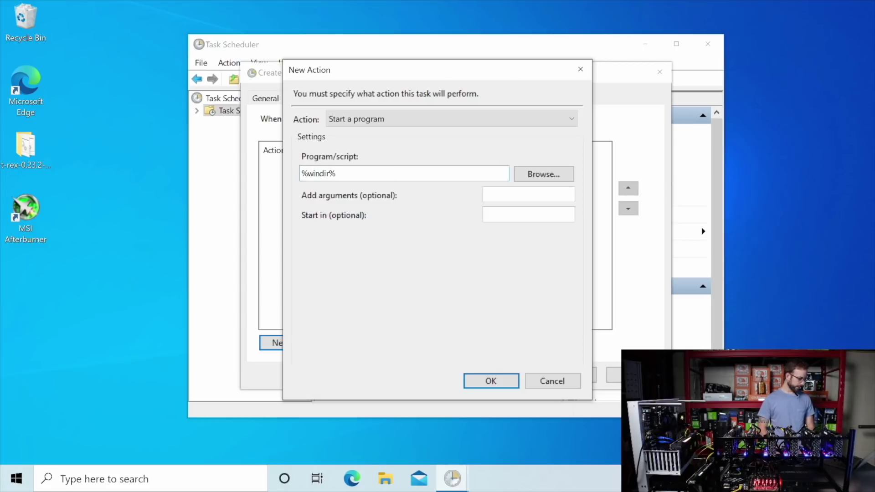
pyautogui.write('\\Sys')
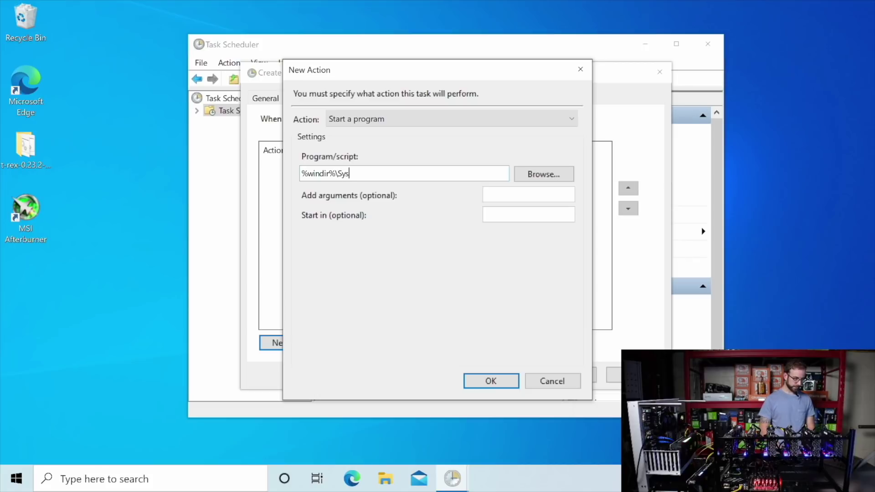
pyautogui.write('tem32')
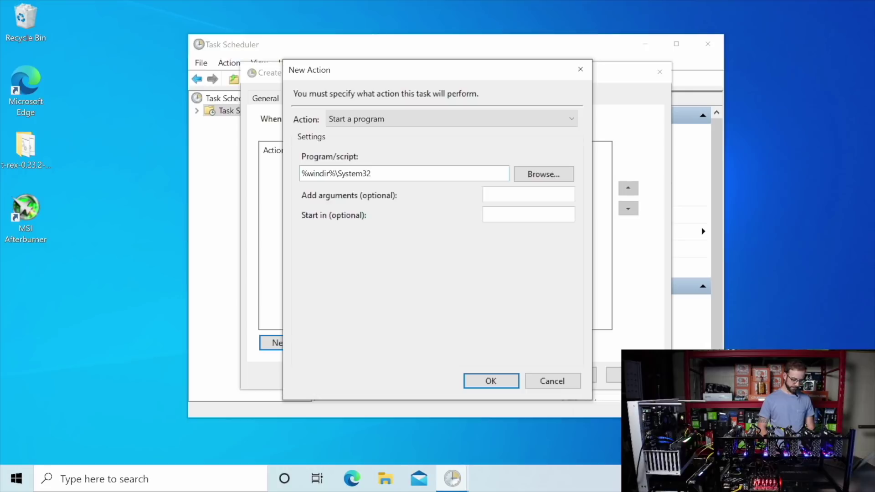
pyautogui.write('\\cmd.exe')
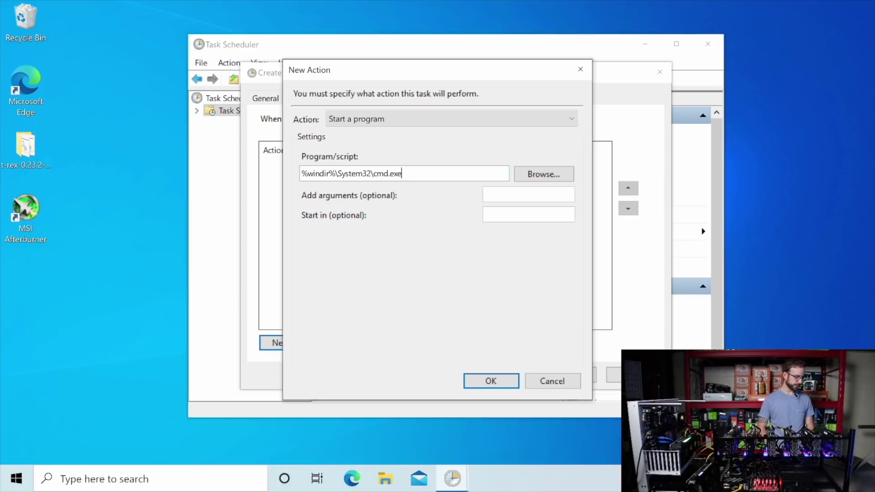
pyautogui.click(534, 201)
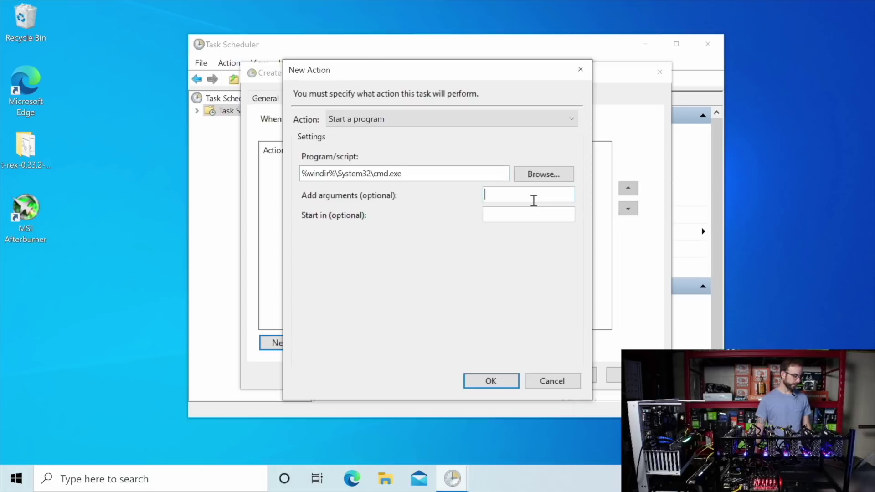
pyautogui.write('/c start ')
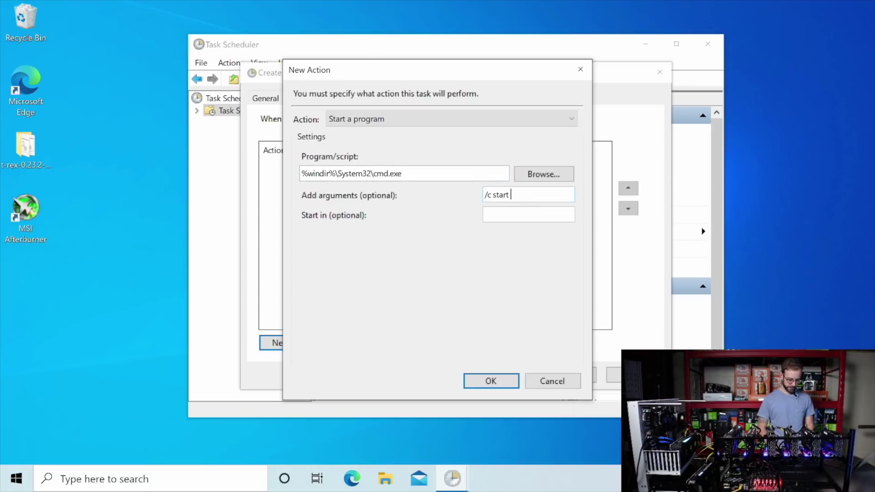
pyautogui.write('"T-Rex"')
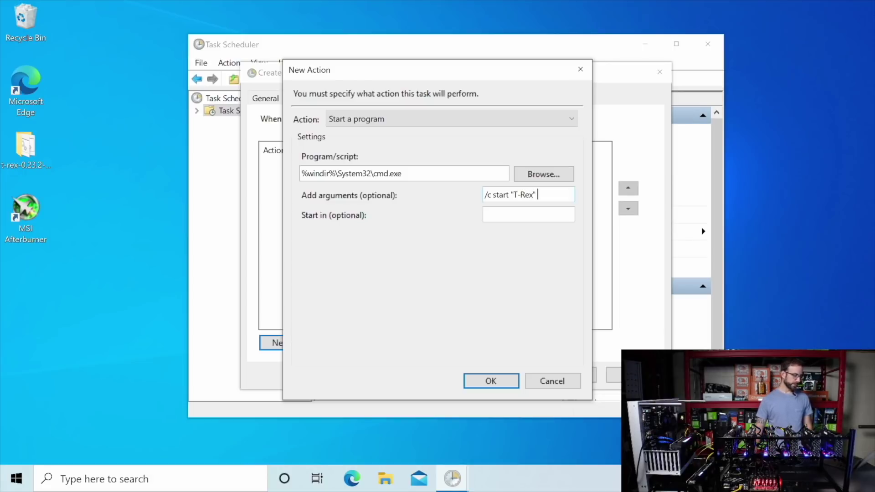
pyautogui.click(25, 146)
# - Open t-rex-0.23.2-win, view RVN-2miners' Properties and select its full location path
pyautogui.doubleClick(25, 146)
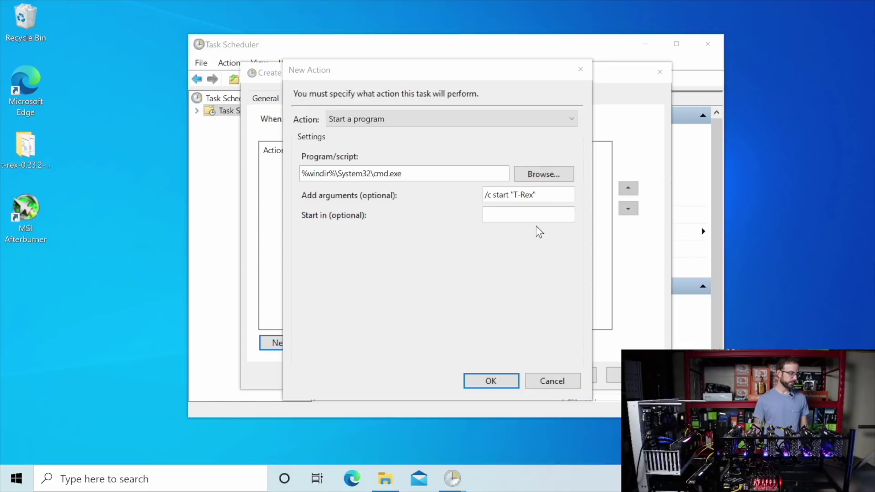
pyautogui.scroll(-3, 324, 312)
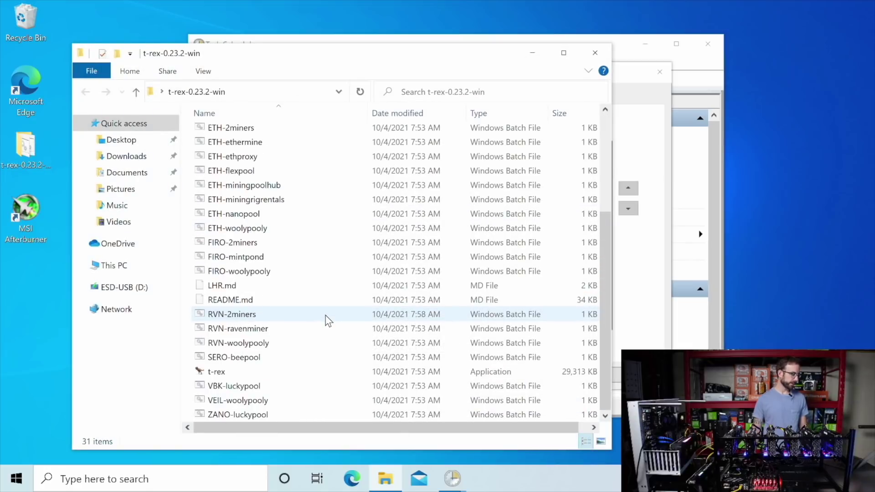
pyautogui.click(235, 315)
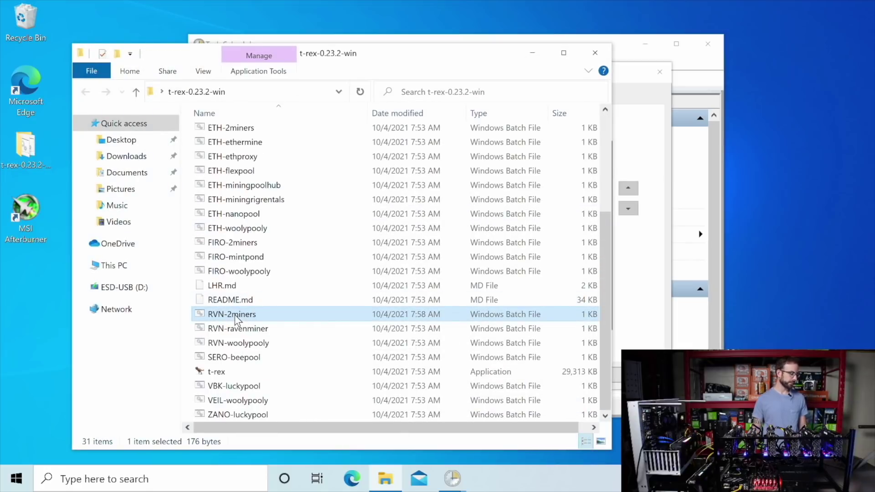
pyautogui.rightClick(234, 316)
pyautogui.click(249, 304)
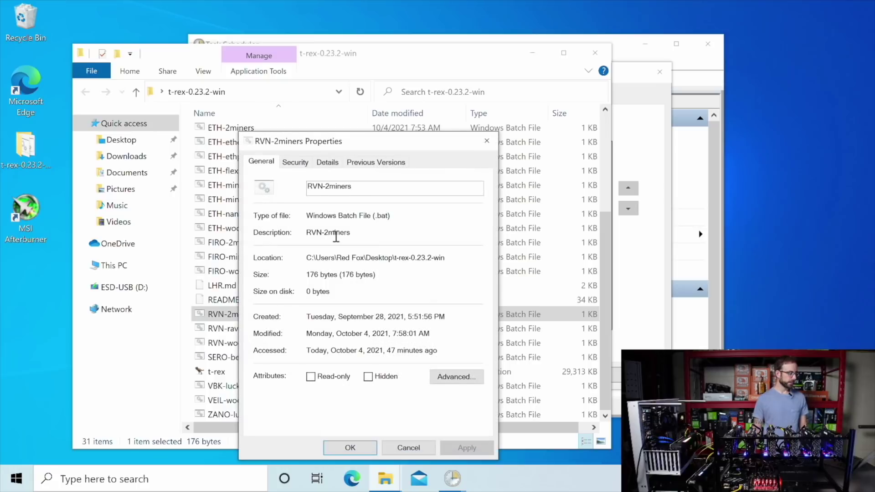
pyautogui.doubleClick(359, 257)
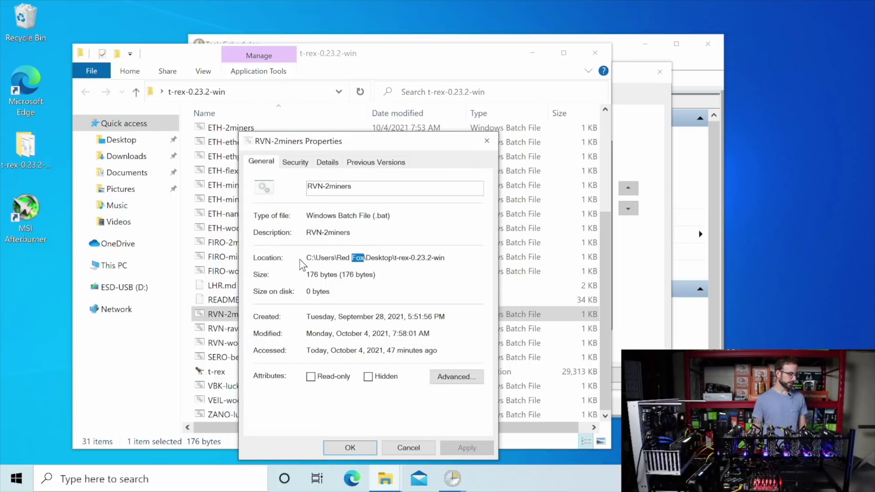
pyautogui.moveTo(306, 257); pyautogui.dragTo(498, 276)
pyautogui.hotkey('ctrl', 'c')
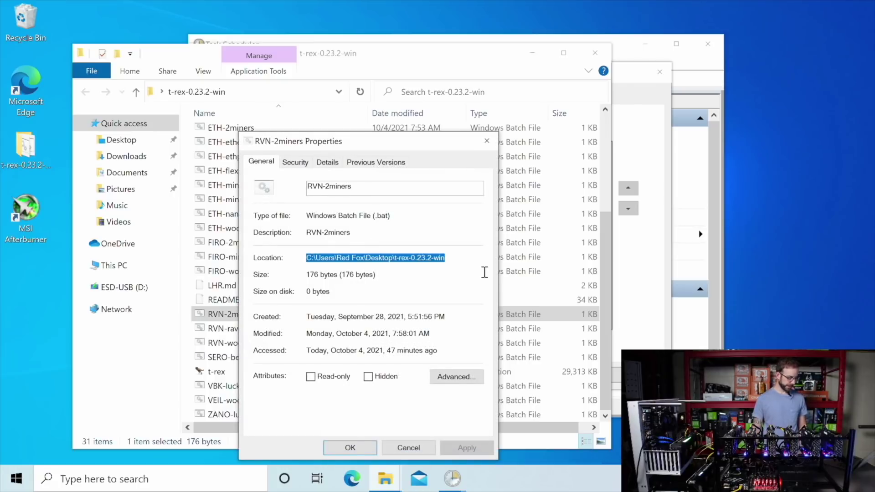
# - Paste the copied folder path after /c start "T-Rex" in the action's arguments
pyautogui.click(631, 241)
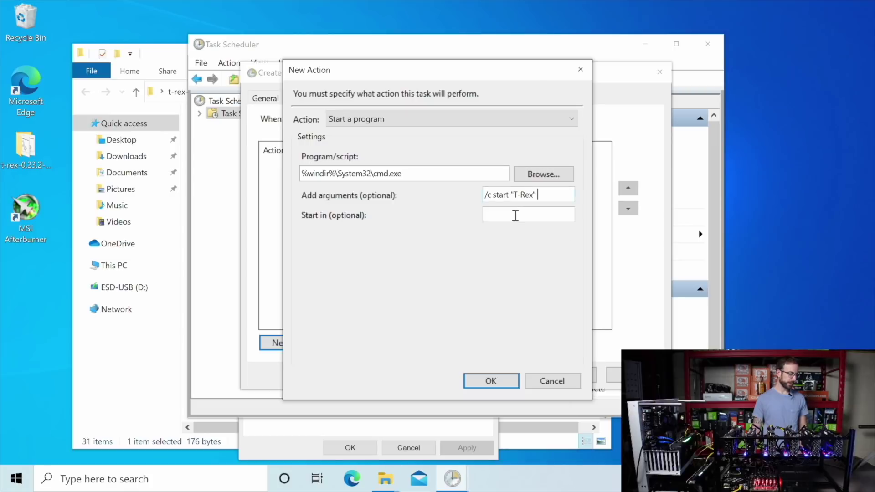
pyautogui.click(553, 198)
pyautogui.hotkey('ctrl', 'v')
pyautogui.moveTo(508, 196); pyautogui.dragTo(481, 199)
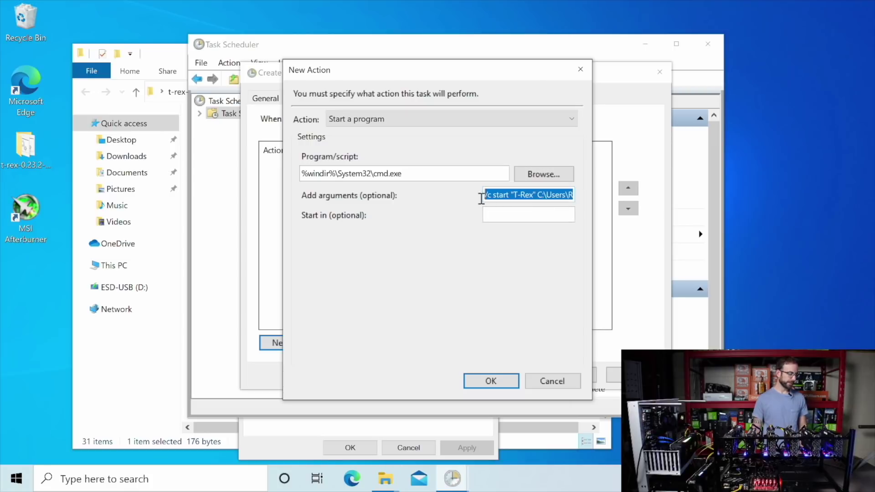
pyautogui.click(539, 196)
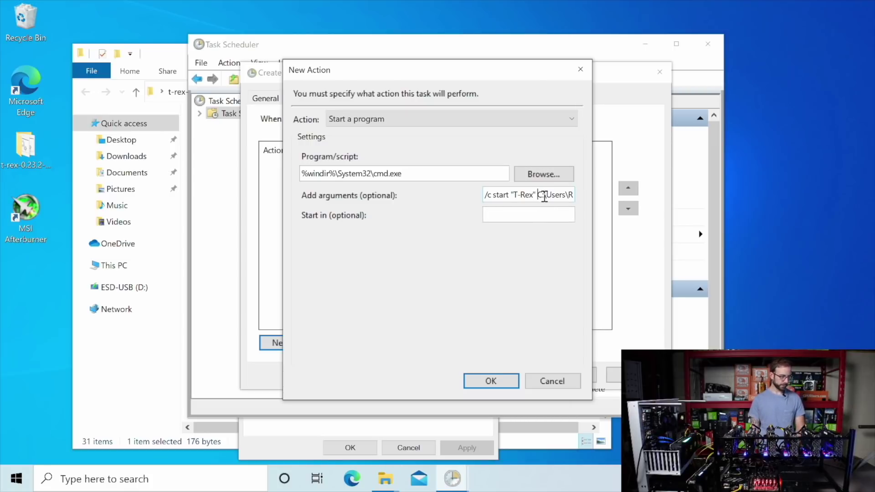
pyautogui.moveTo(556, 196); pyautogui.dragTo(583, 196)
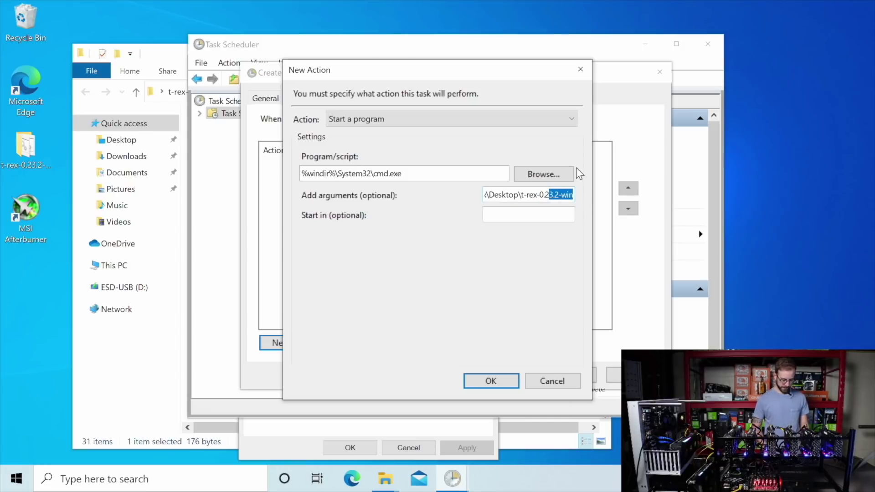
# - Append \RVN-2miners" to the path and save the new action
pyautogui.press('End')
pyautogui.write('\\2')
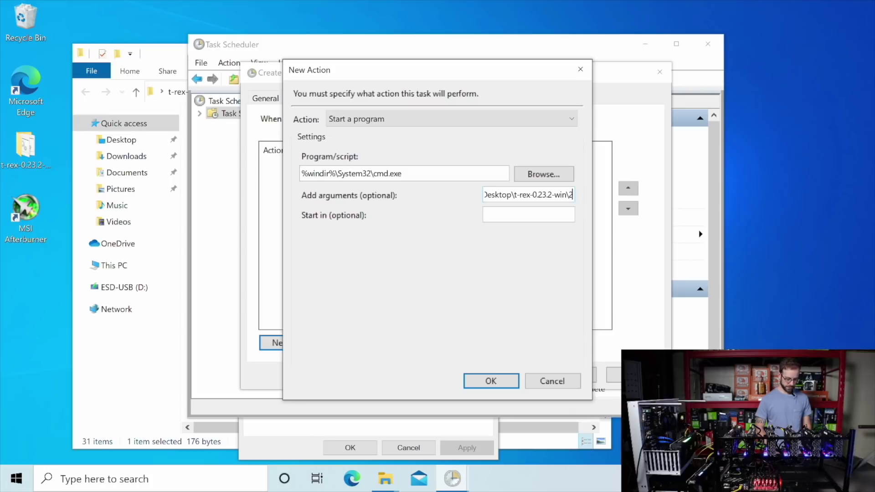
pyautogui.press('BackSpace')
pyautogui.write('RV')
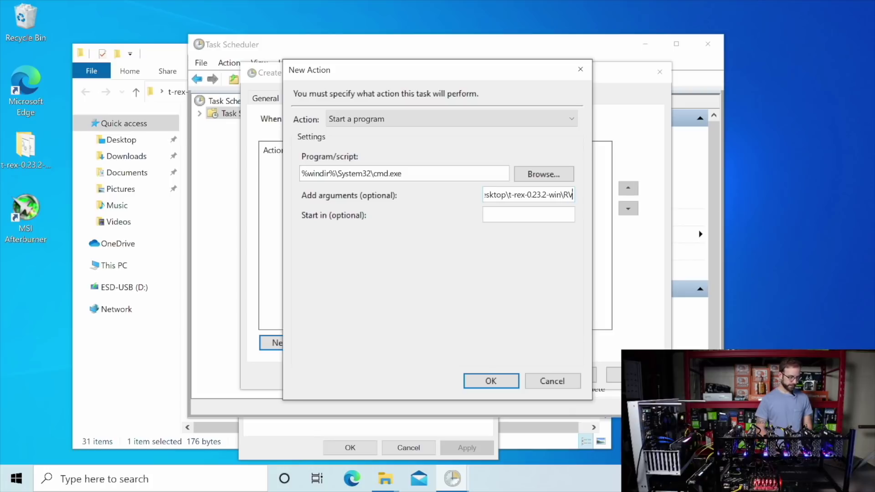
pyautogui.write('N-')
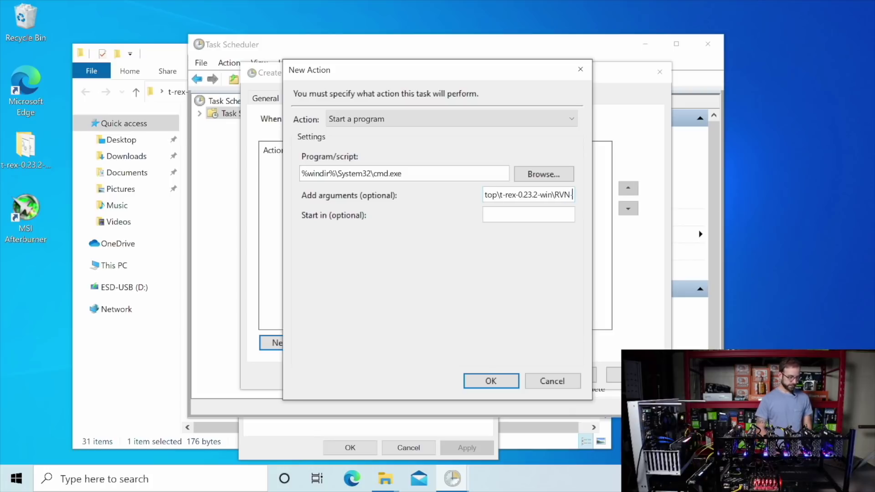
pyautogui.write('2miners')
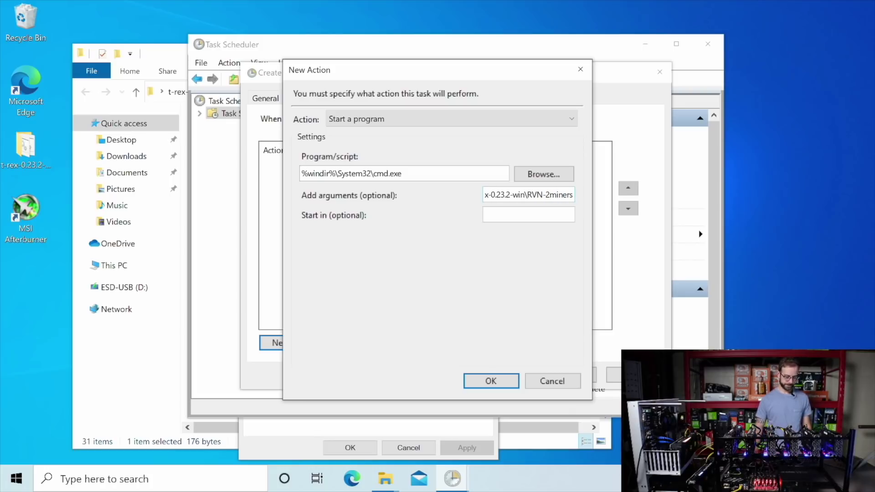
pyautogui.write('"')
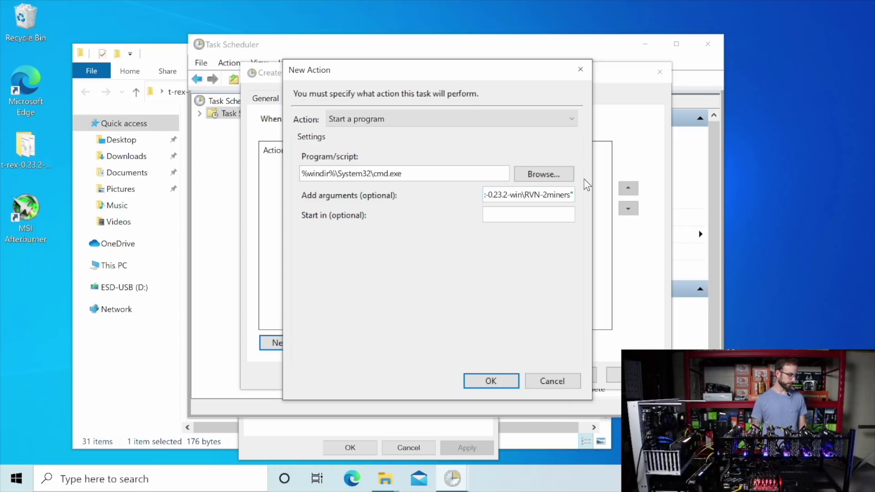
pyautogui.click(489, 382)
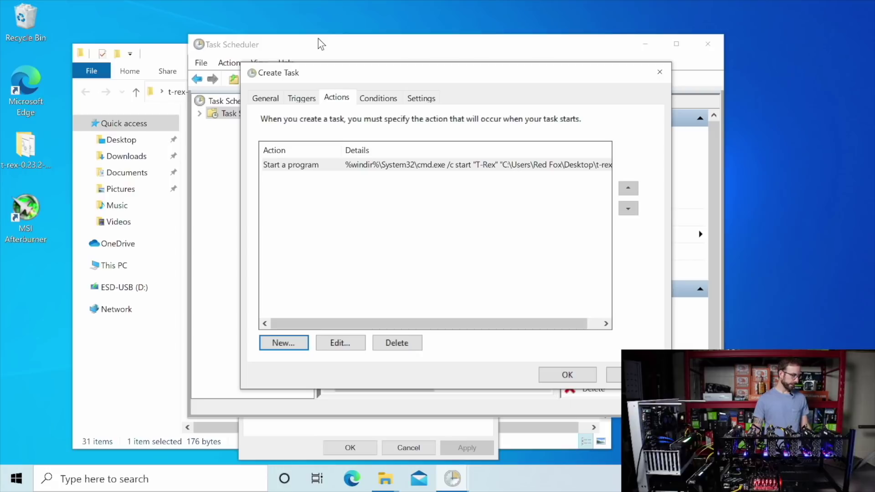
# - Review the run conditions and save the T-Rex task with its cmd.exe start action
pyautogui.click(379, 99)
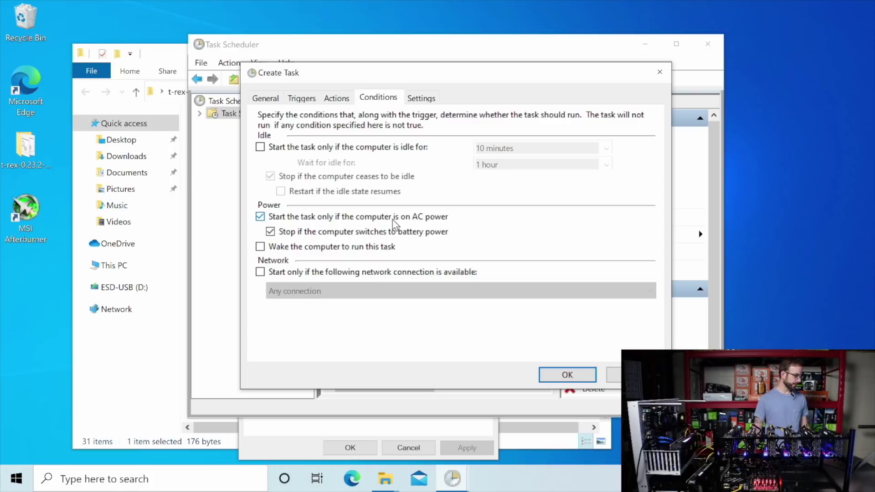
pyautogui.click(581, 374)
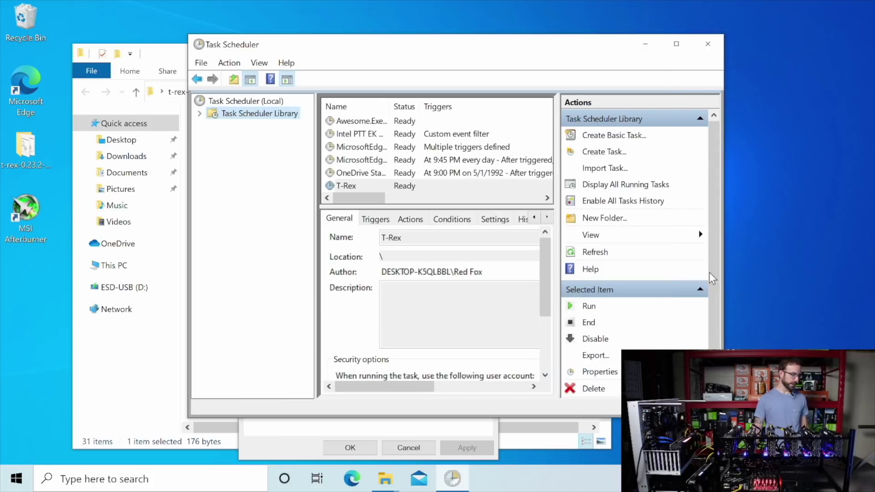
# - Create a desktop shortcut named T-Rex that runs schtasks /run /tn T-Rex
pyautogui.rightClick(788, 148)
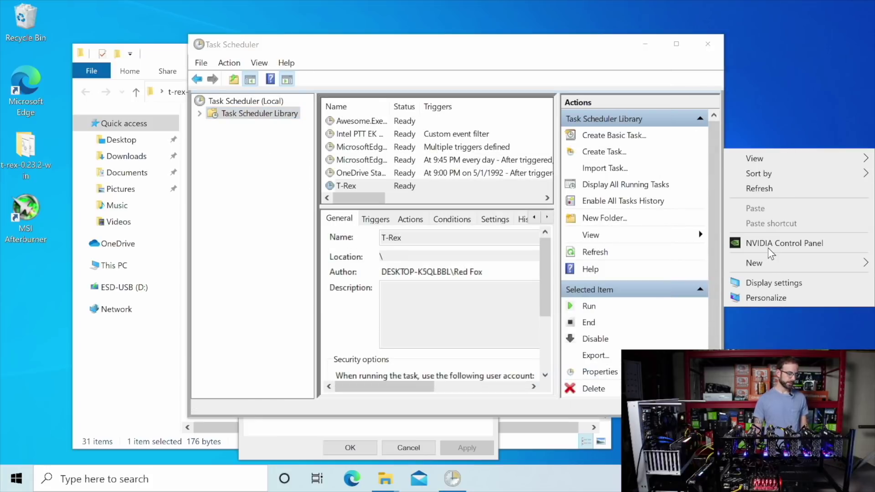
pyautogui.moveTo(770, 261)
pyautogui.click(653, 279)
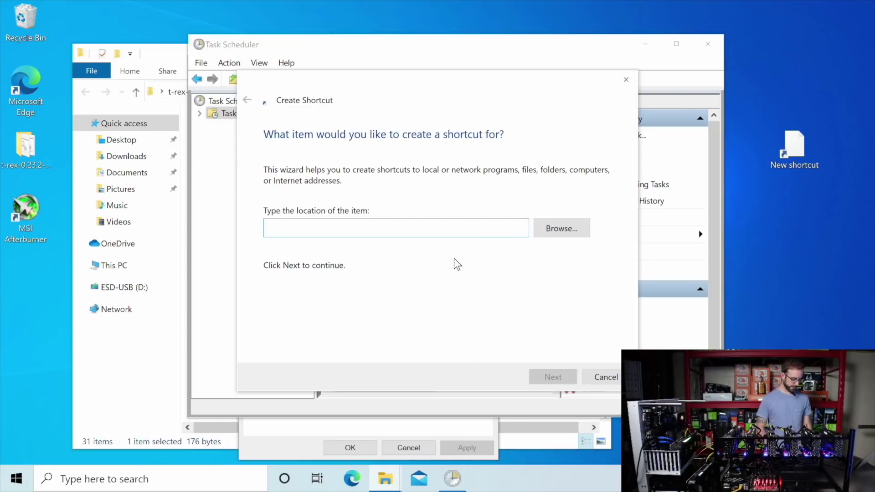
pyautogui.write('sch')
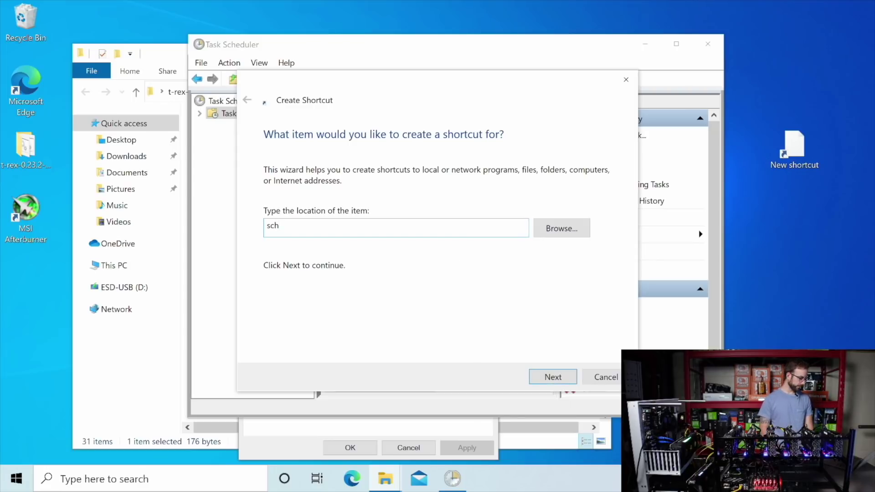
pyautogui.write('tasks')
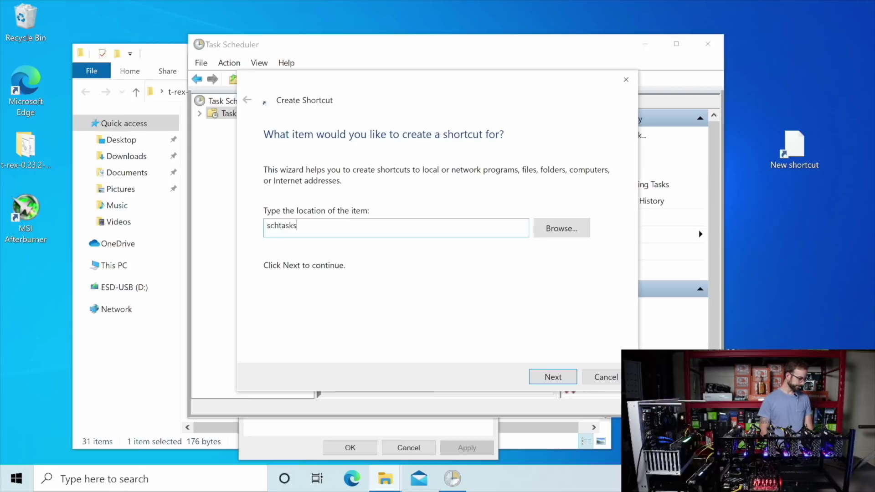
pyautogui.write(' /run')
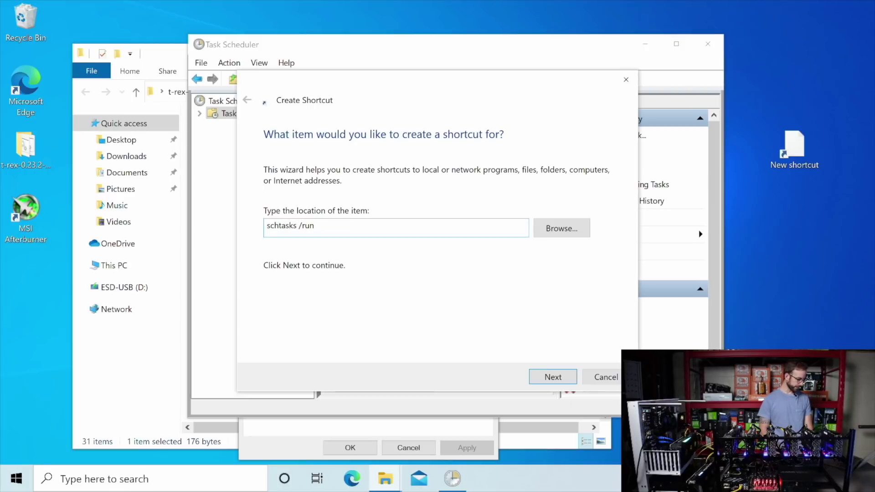
pyautogui.write(' /tn')
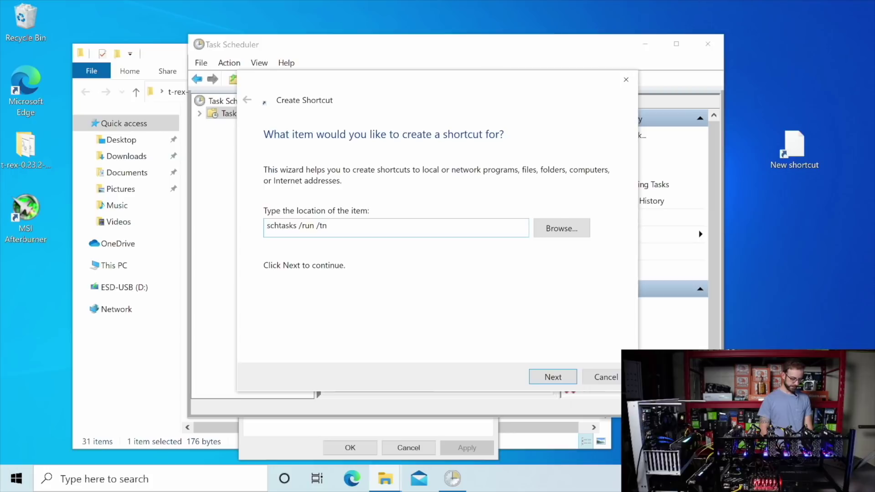
pyautogui.write(' T-Rex')
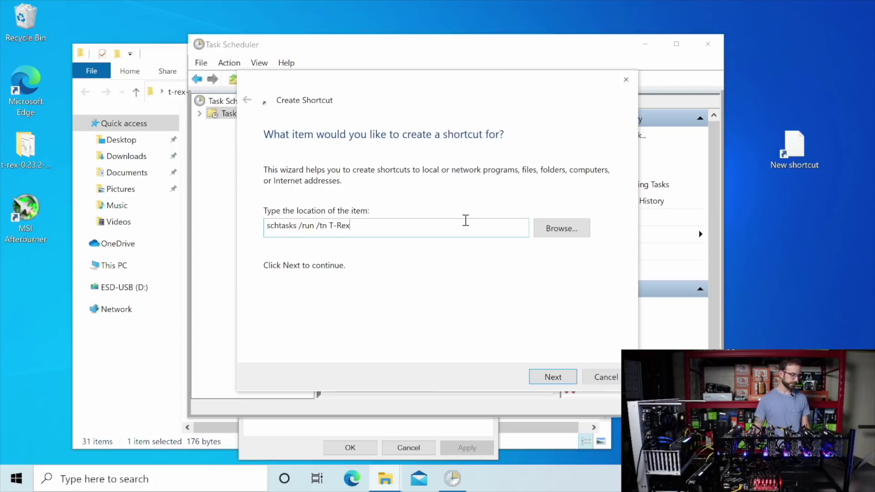
pyautogui.click(559, 383)
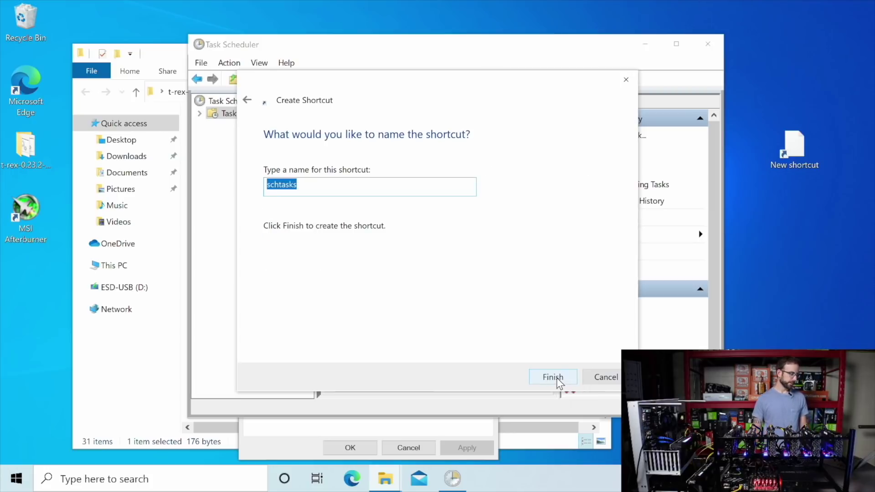
pyautogui.write('T-Rex')
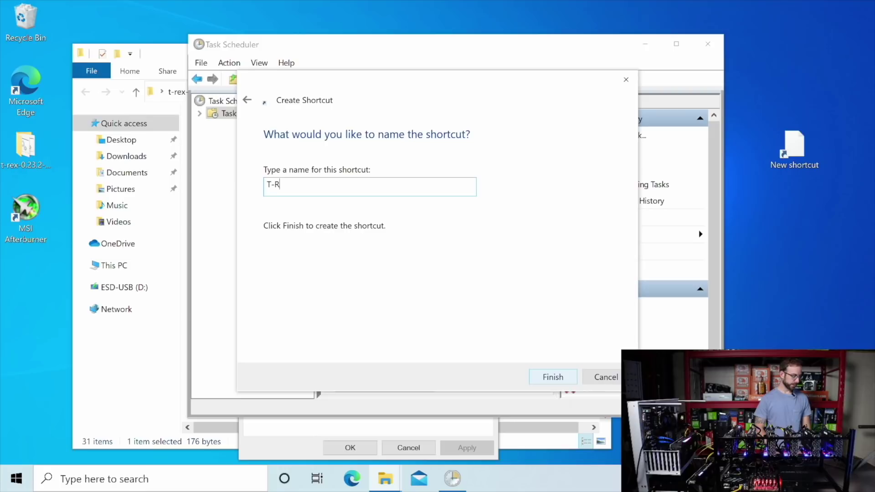
pyautogui.click(546, 376)
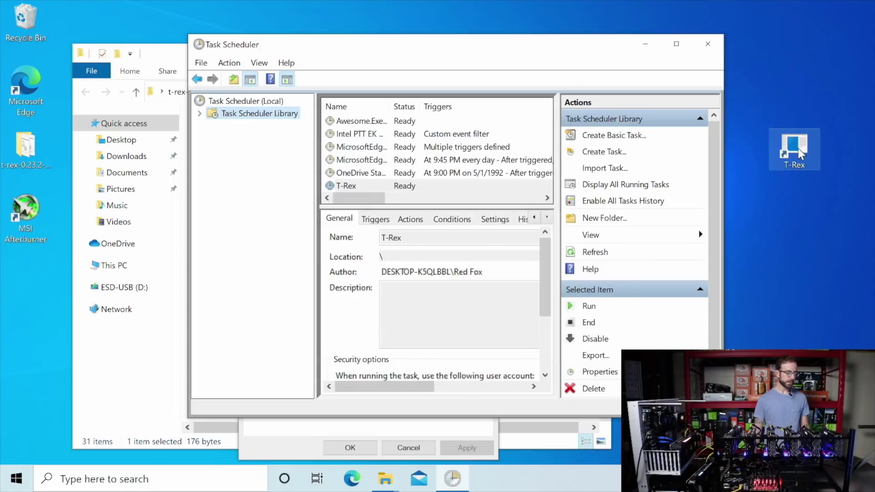
pyautogui.click(792, 144)
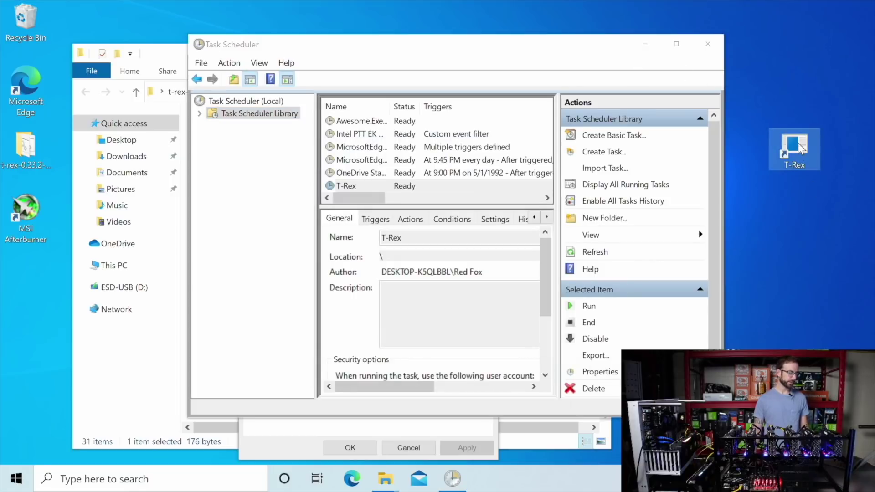
pyautogui.doubleClick(792, 145)
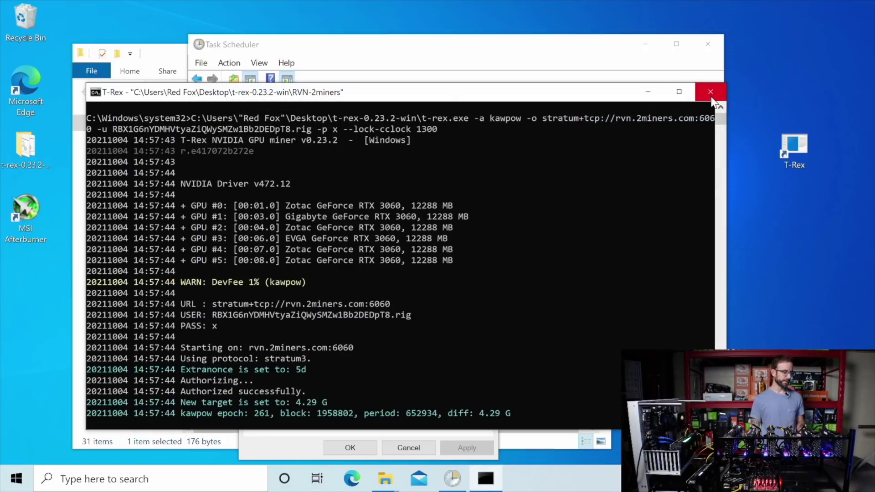
pyautogui.click(710, 91)
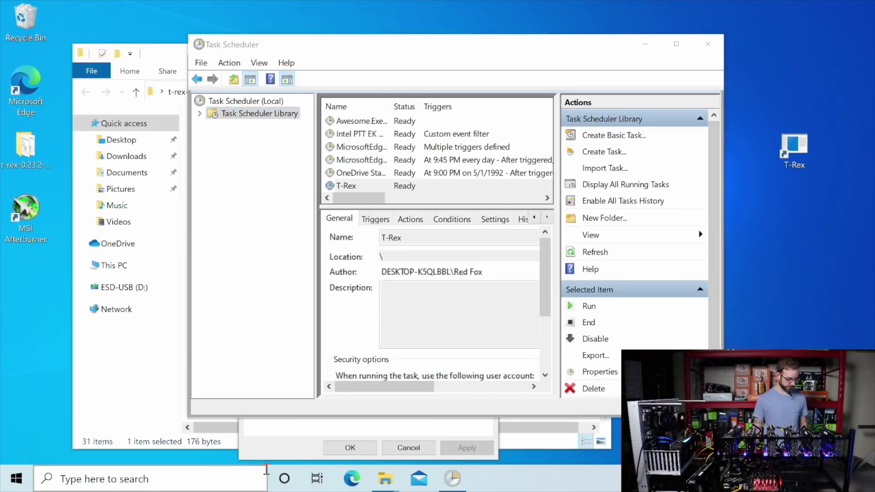
# - Open the Startup folder by running shell:startup from the Run box
pyautogui.press('super+r')
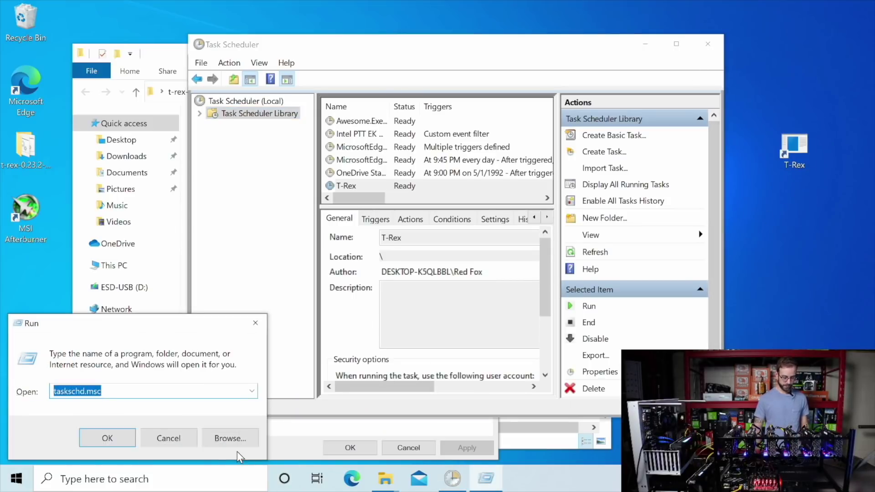
pyautogui.press('BackSpace')
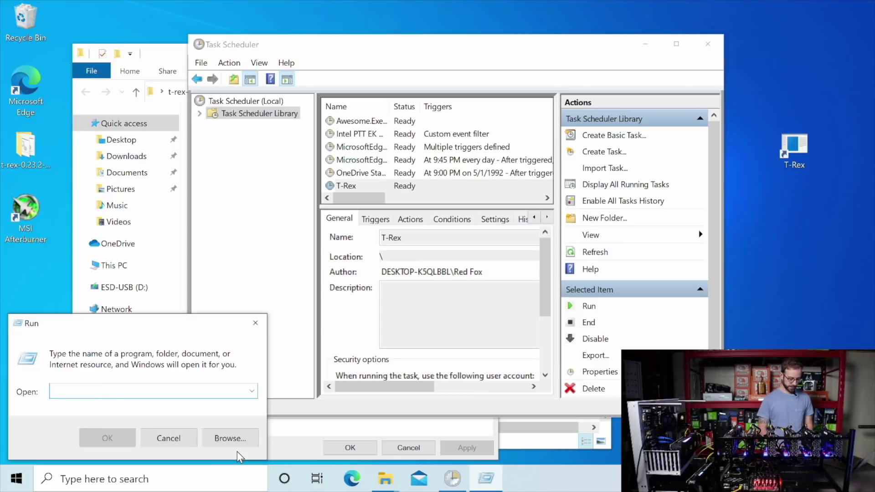
pyautogui.write('shell:')
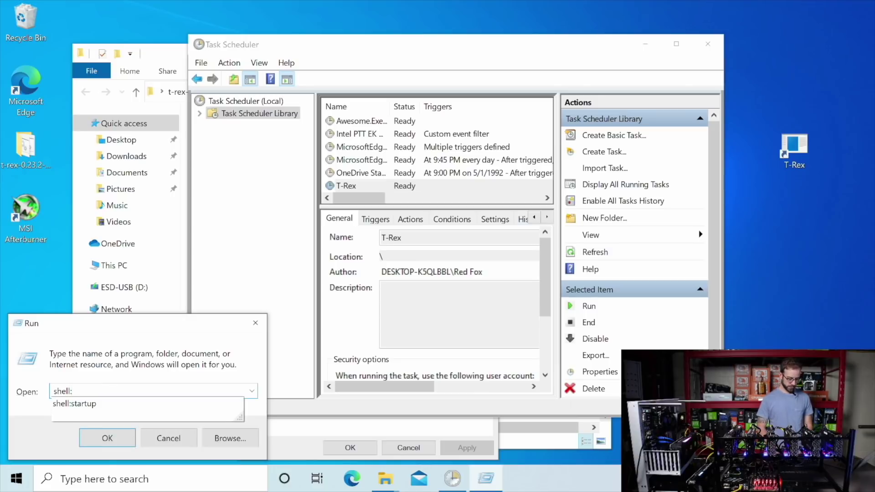
pyautogui.write('s')
pyautogui.write('tartup')
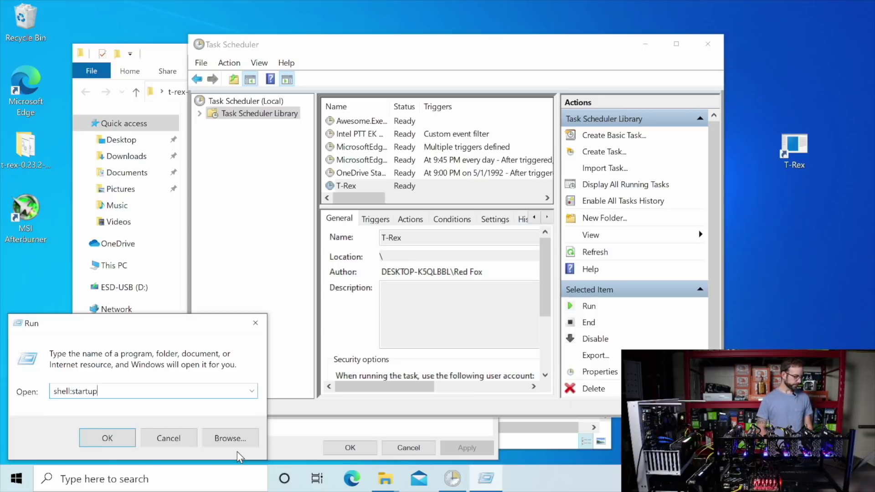
pyautogui.press('Return')
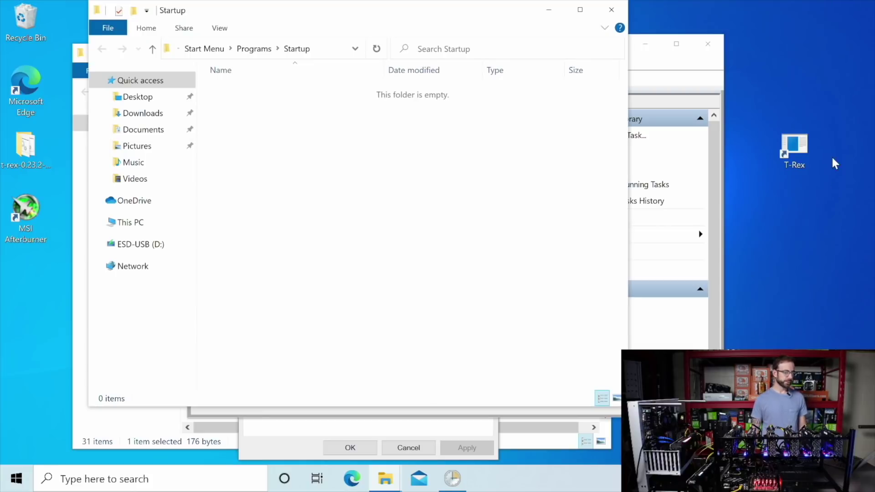
# - Move the desktop T-Rex shortcut into Startup, then close the Startup and Task Scheduler windows
pyautogui.moveTo(792, 150); pyautogui.dragTo(381, 159)
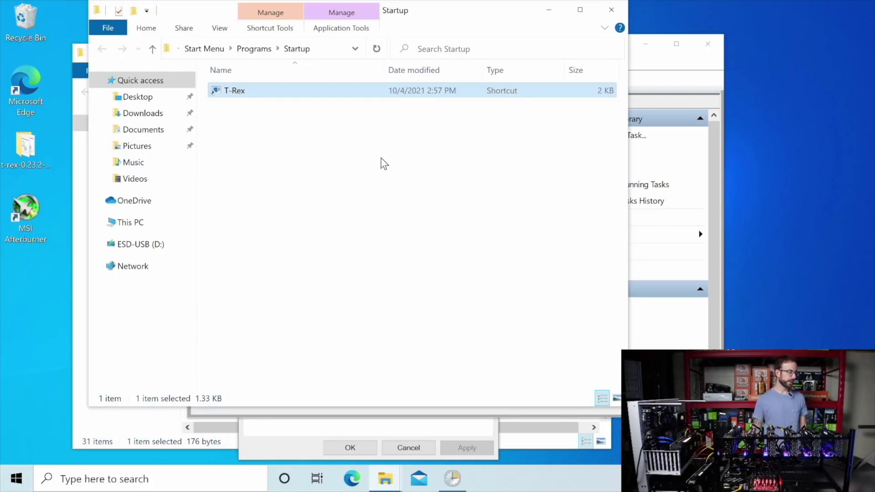
pyautogui.moveTo(463, 23); pyautogui.dragTo(503, 33)
pyautogui.click(651, 19)
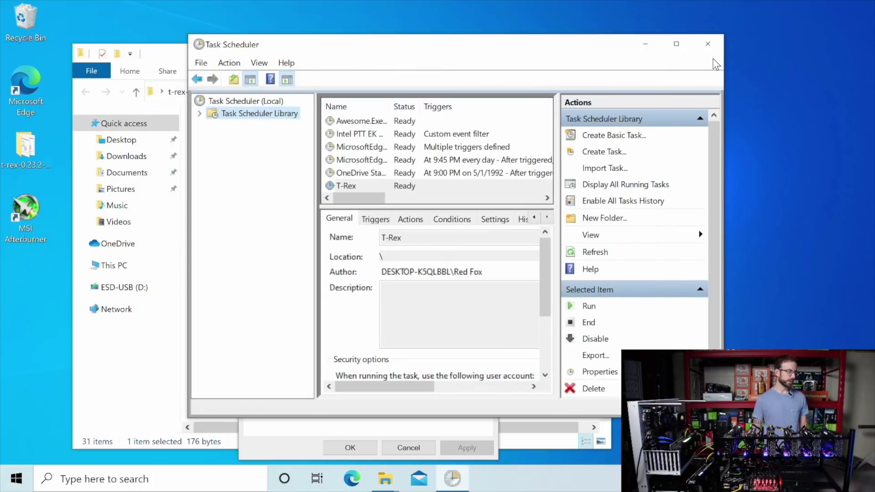
pyautogui.click(707, 43)
# - Close the t-rex folder and RVN-2miners properties, restart the PC, then close the auto-started T-Rex console
pyautogui.click(595, 53)
pyautogui.click(486, 141)
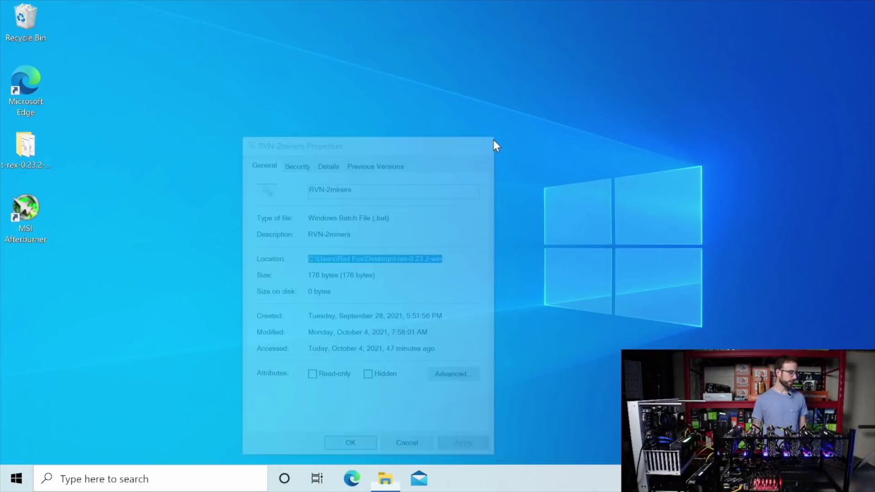
pyautogui.click(15, 470)
pyautogui.click(17, 449)
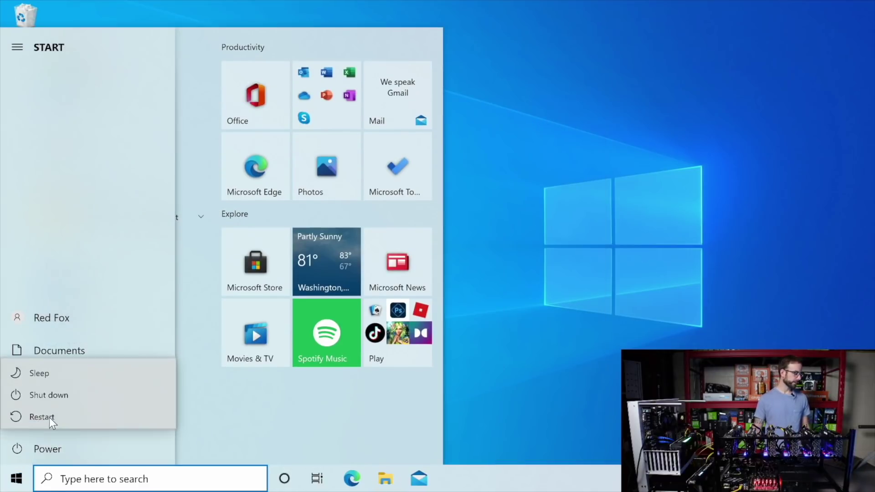
pyautogui.click(52, 413)
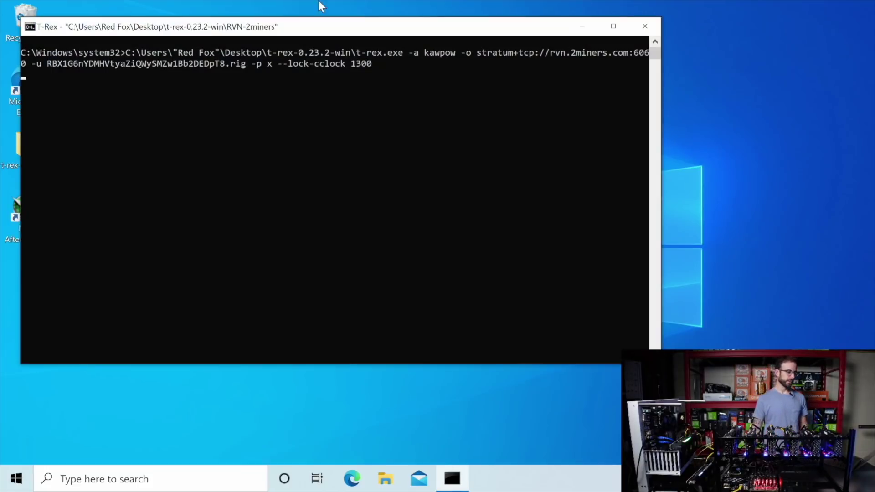
pyautogui.click(644, 26)
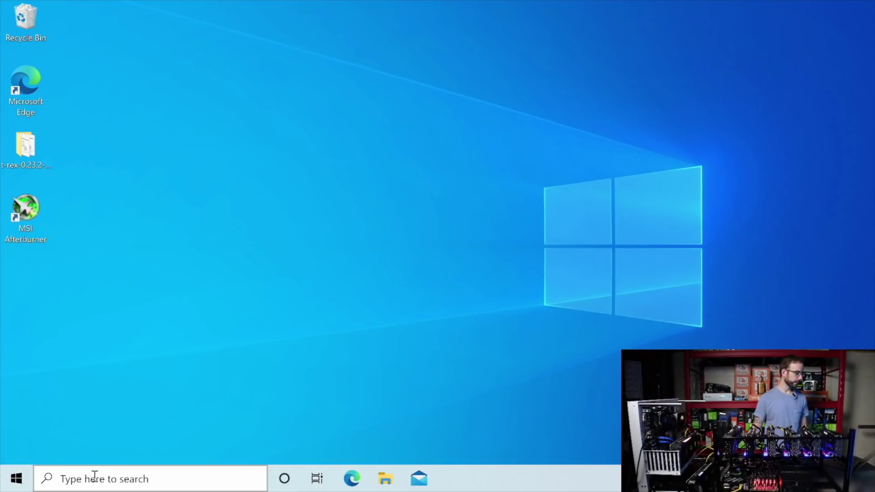
# - Search 'performance' in Settings and open Performance Options on its Advanced tab showing 28000 MB paging
pyautogui.click(18, 482)
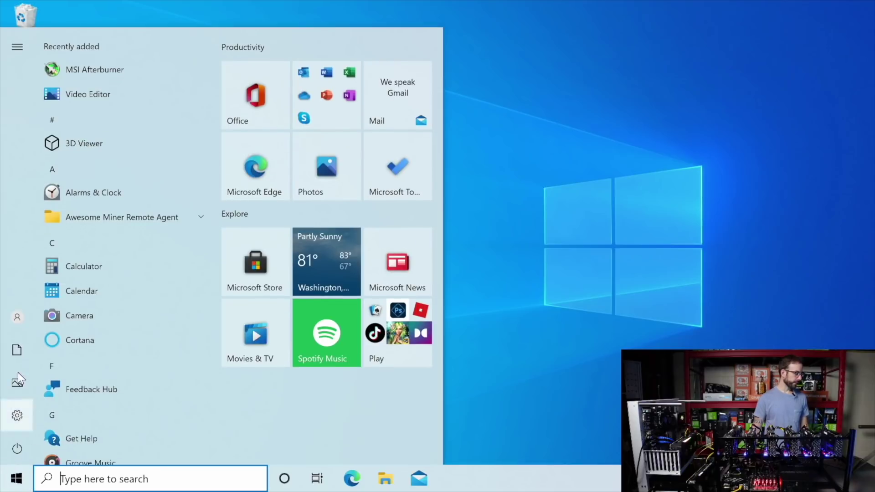
pyautogui.click(18, 414)
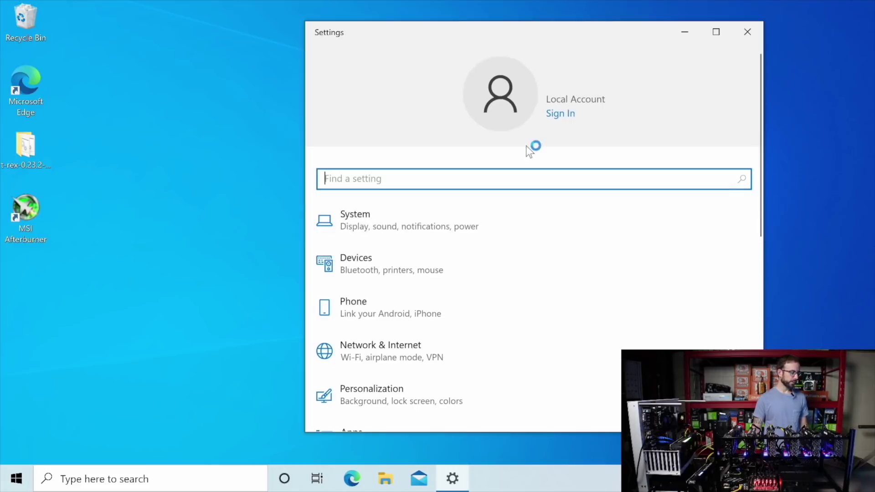
pyautogui.write('performance')
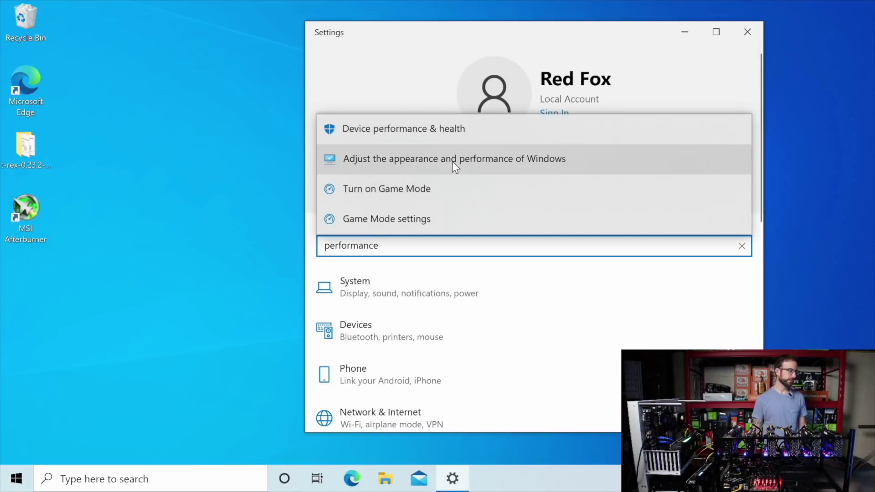
pyautogui.click(452, 161)
pyautogui.click(128, 60)
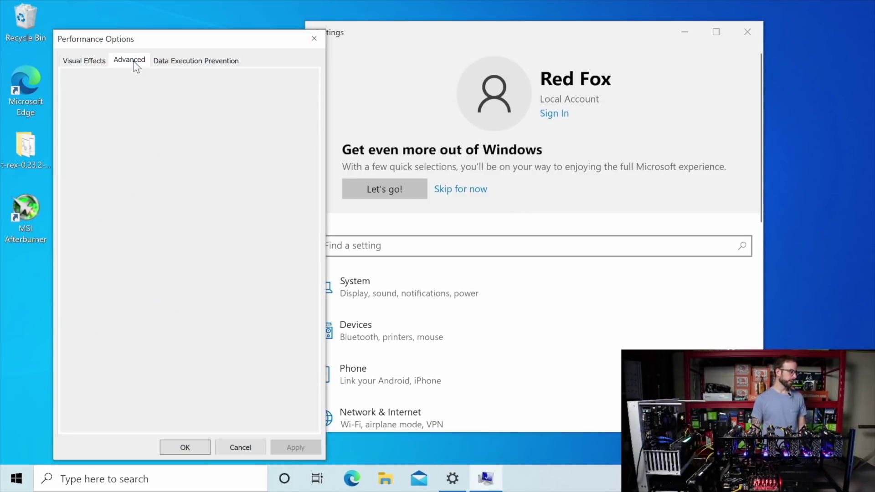
pyautogui.moveTo(184, 34); pyautogui.dragTo(264, 20)
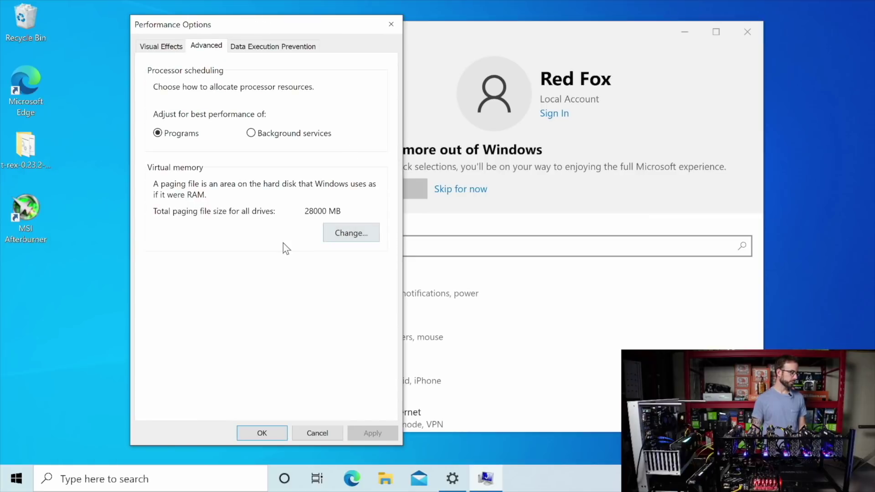
# - Confirm drive C: has a custom 28000–28000 MB paging file in Virtual Memory, then close it
pyautogui.click(351, 230)
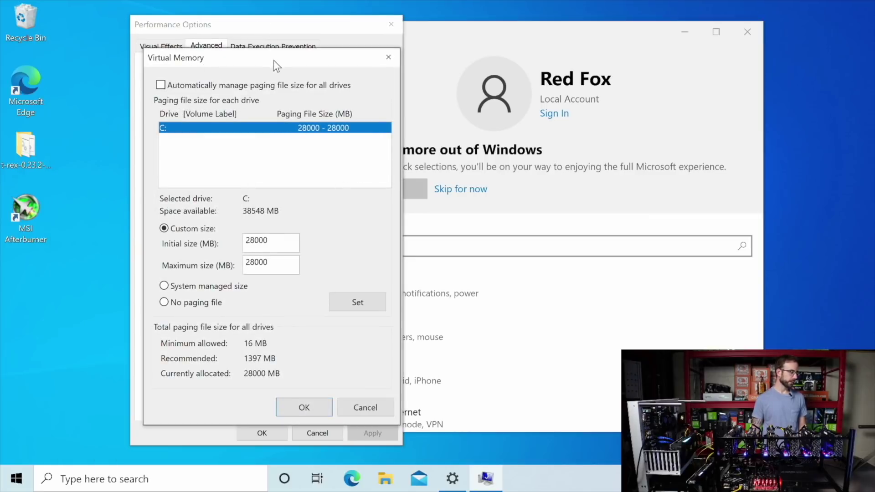
pyautogui.moveTo(273, 60); pyautogui.dragTo(318, 53)
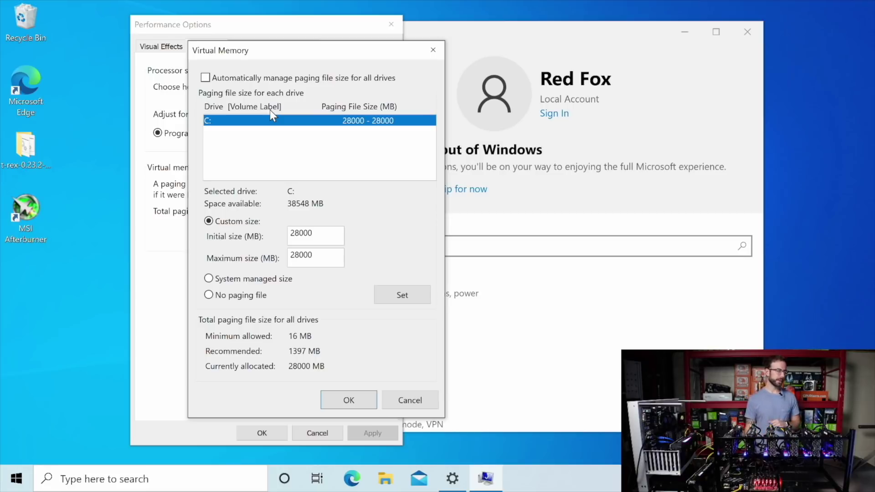
pyautogui.click(433, 49)
# - Close Performance Options and Settings, then reach Additional power settings through a 'power' search
pyautogui.click(391, 24)
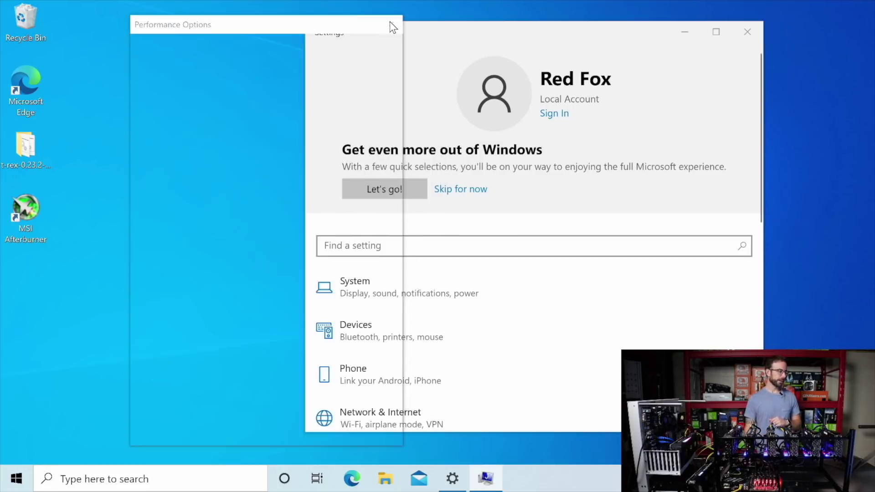
pyautogui.moveTo(468, 35); pyautogui.dragTo(406, 36)
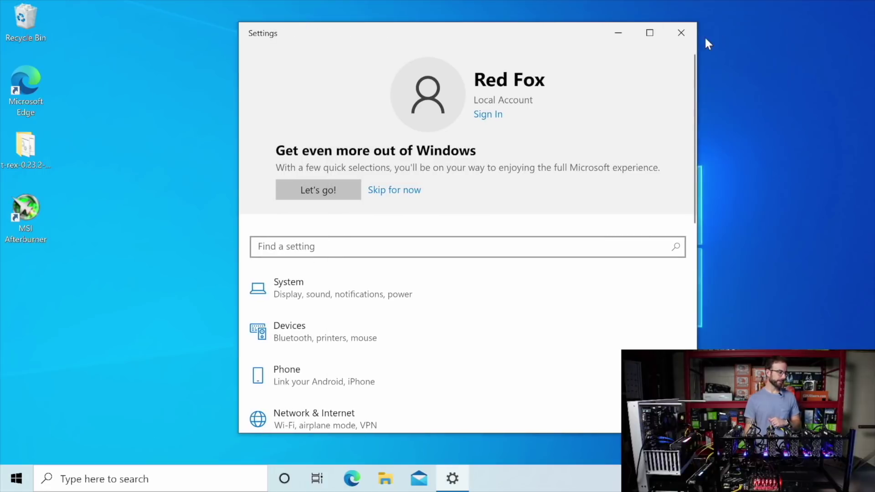
pyautogui.click(680, 32)
pyautogui.click(214, 480)
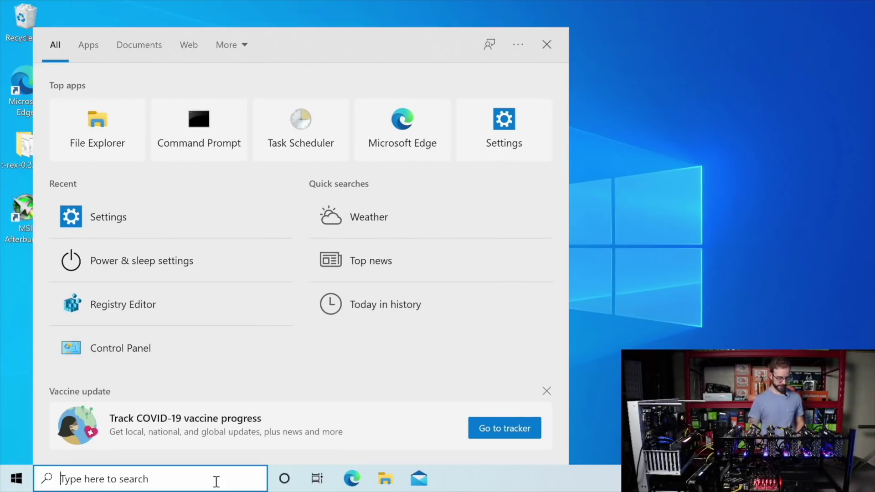
pyautogui.write('power')
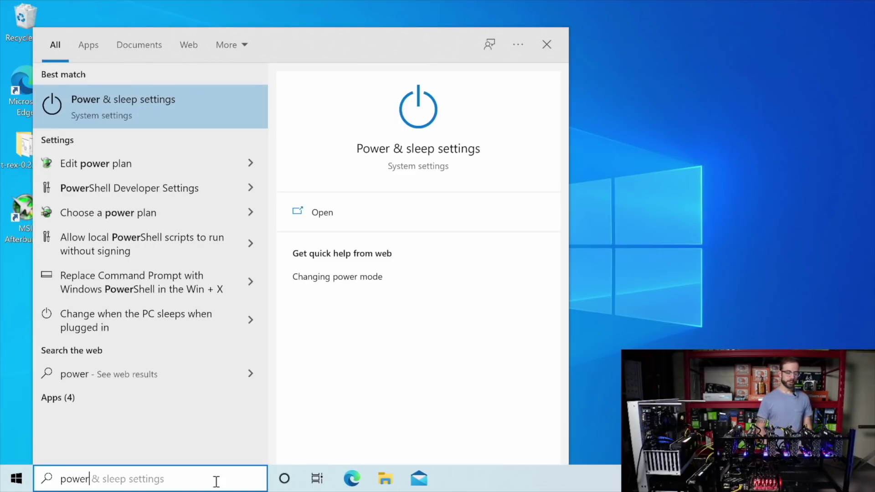
pyautogui.press('Return')
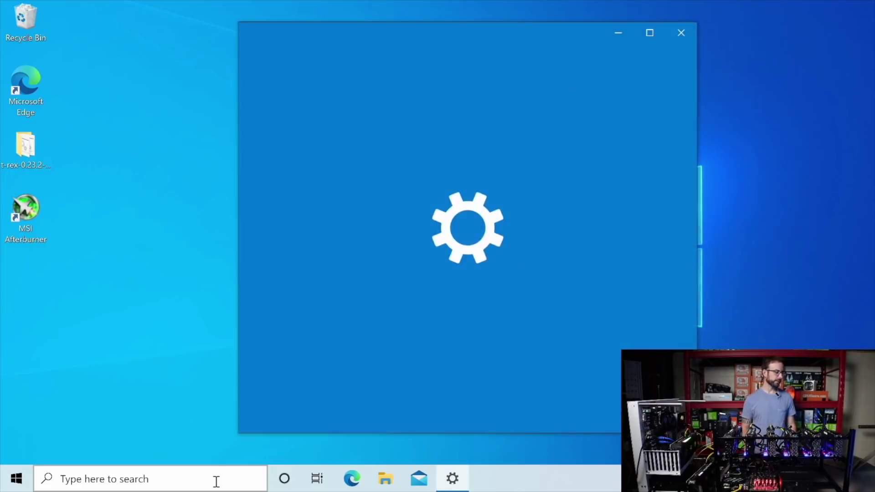
pyautogui.scroll(-3, 553, 307)
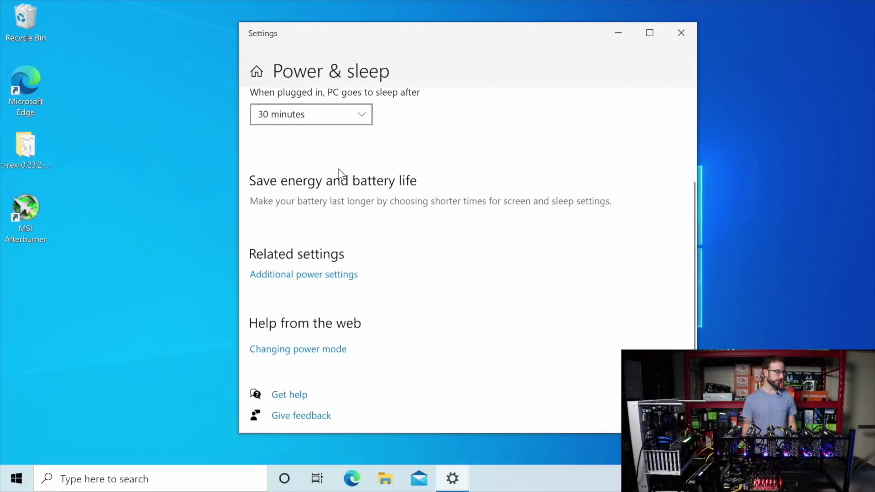
pyautogui.click(303, 276)
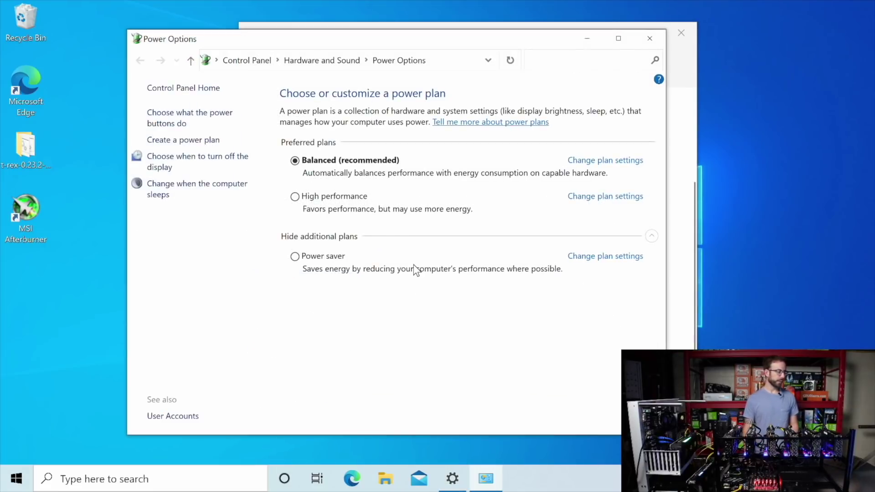
# - Make High performance the active power plan and close Power Options
pyautogui.click(323, 197)
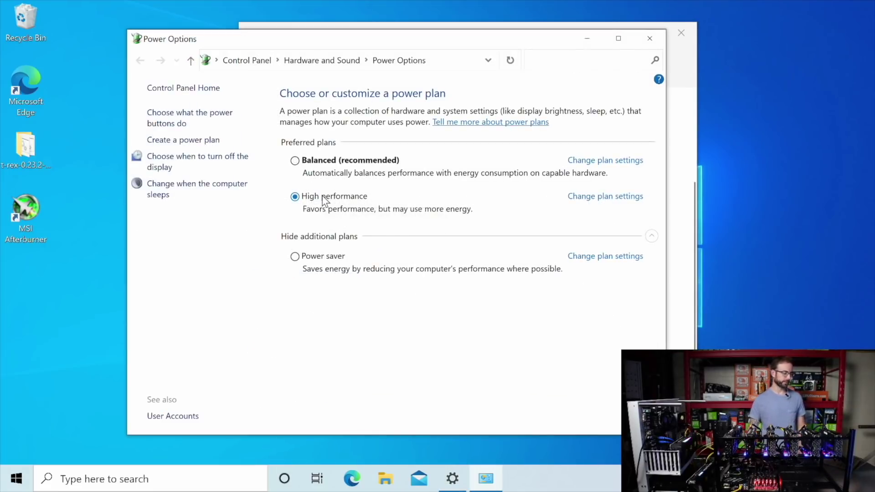
pyautogui.click(605, 196)
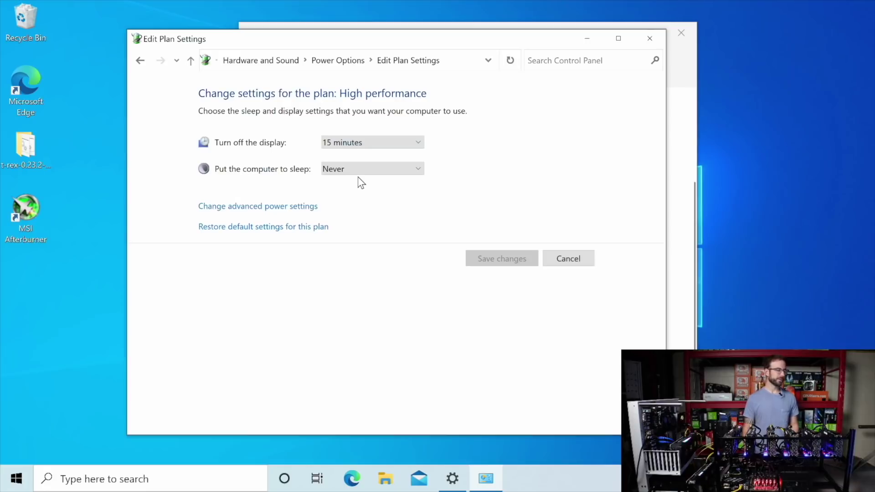
pyautogui.click(564, 259)
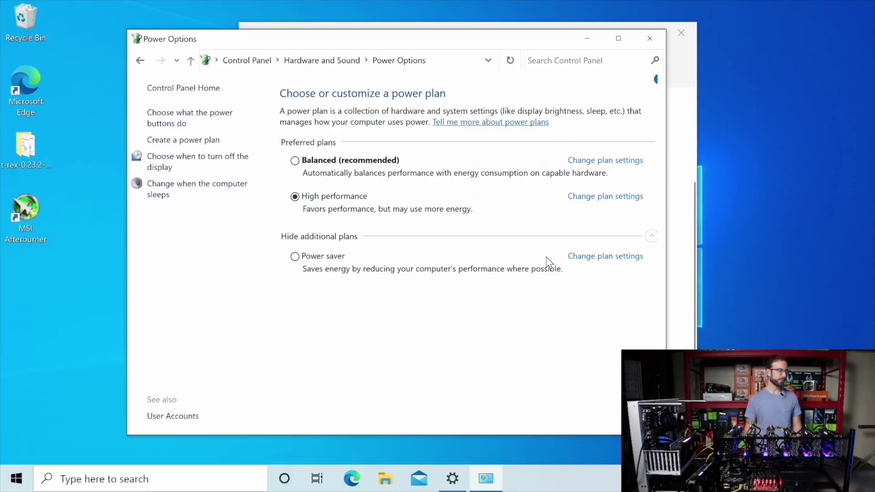
pyautogui.moveTo(519, 40); pyautogui.dragTo(495, 47)
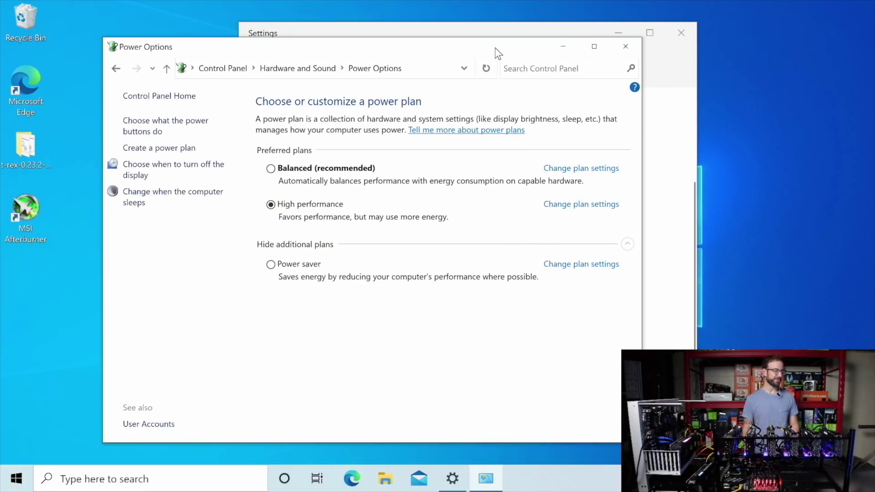
pyautogui.click(619, 46)
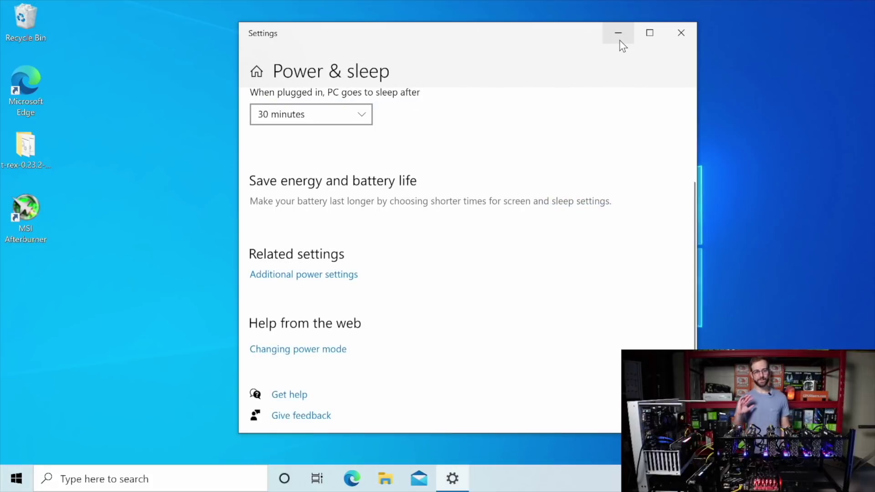